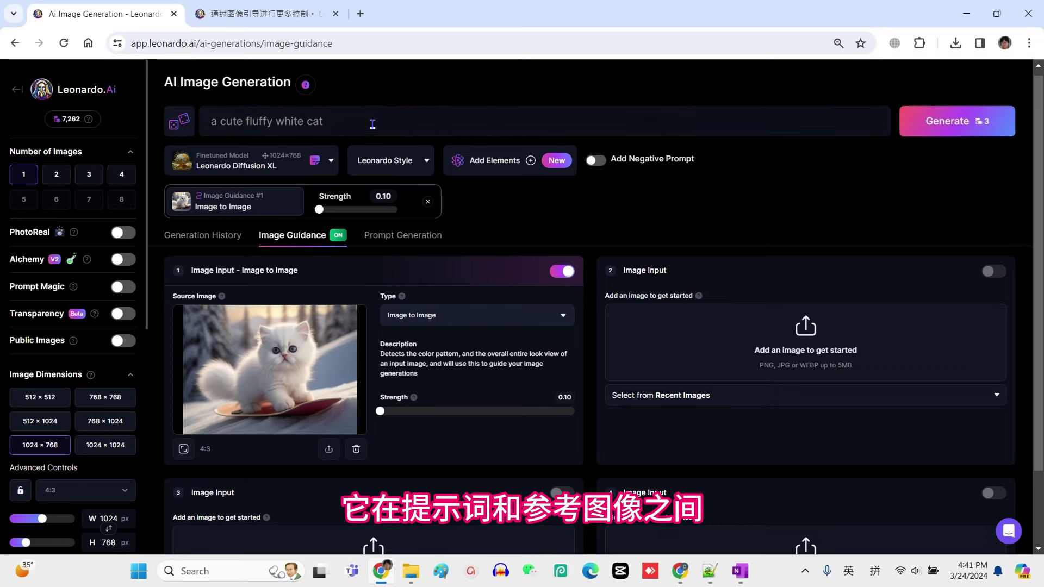
Replace the prompt with "a cute black puppy" and generate an image using the existing image guidance
triple_click(372, 124)
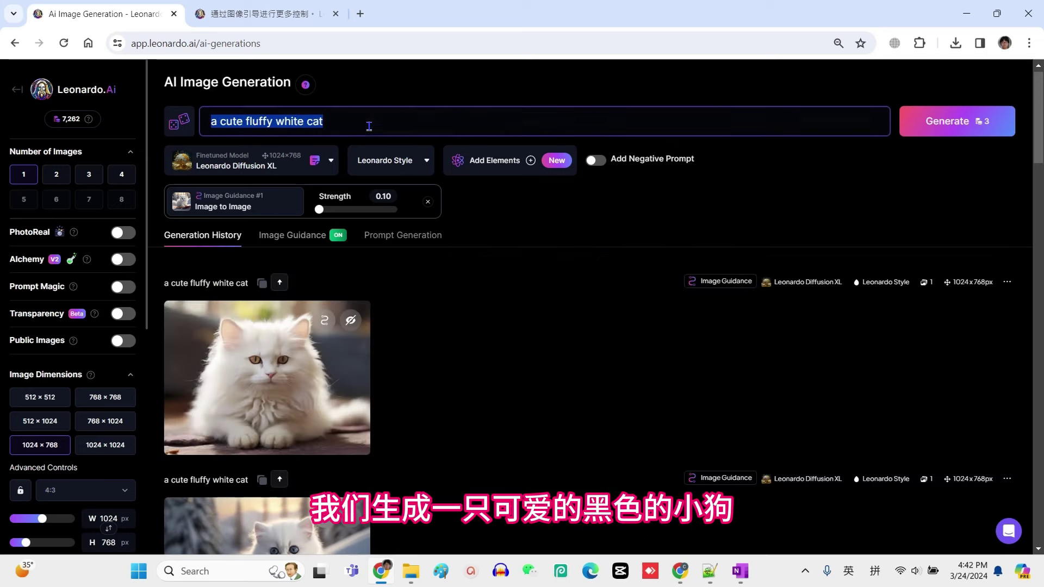
type("a cute bla")
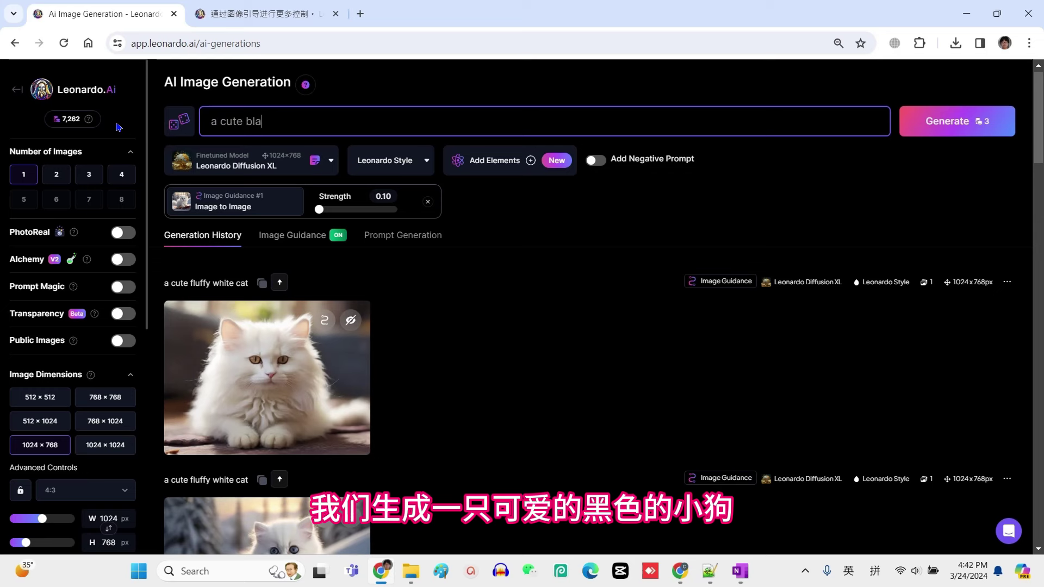
type("ck puppy")
left_click(292, 235)
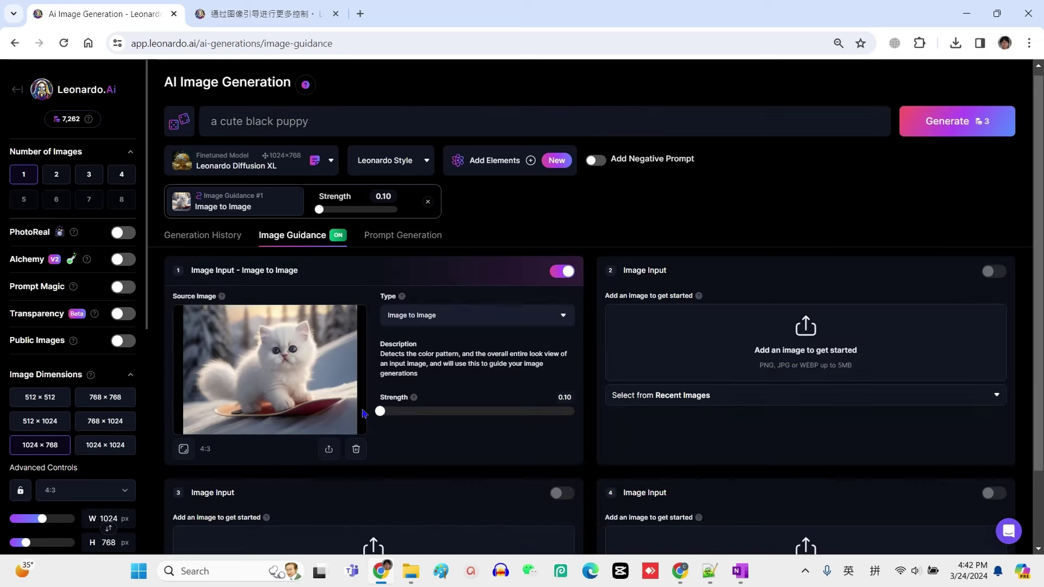
left_click(953, 122)
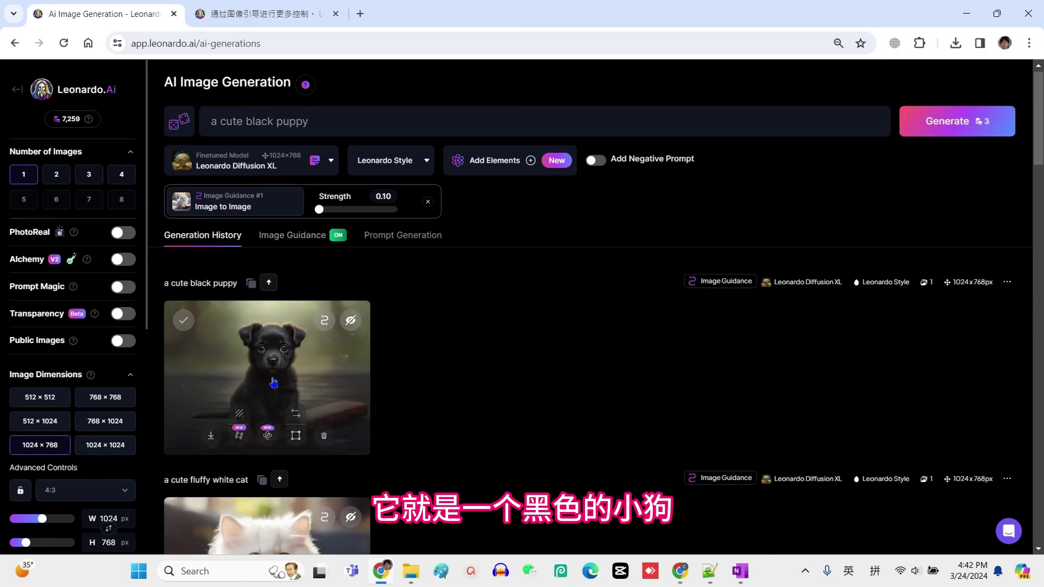
Raise the Image to Image guidance strength to 0.90 and generate the puppy image again
left_click(305, 237)
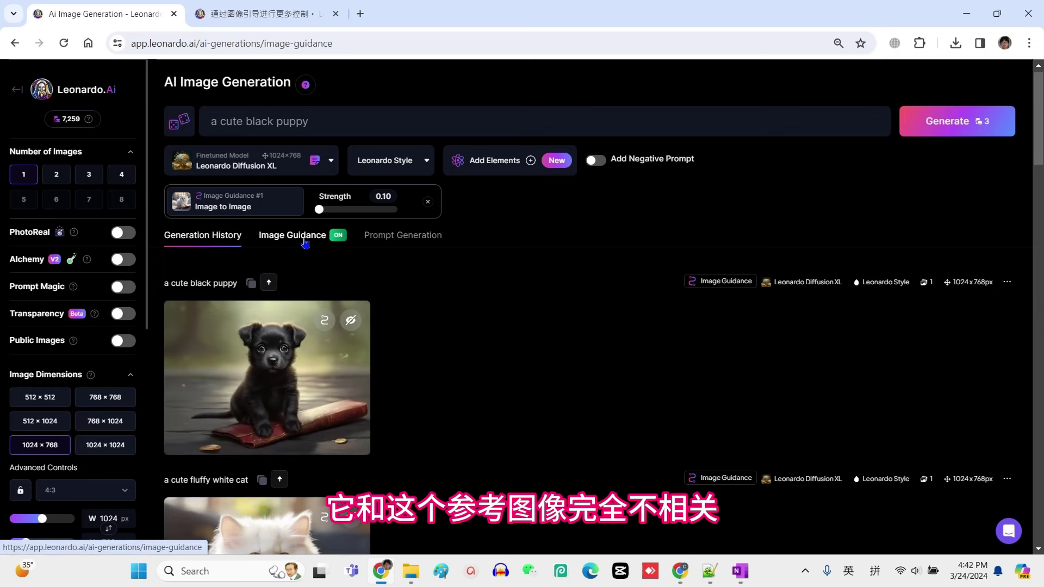
left_click_drag(383, 417, 581, 418)
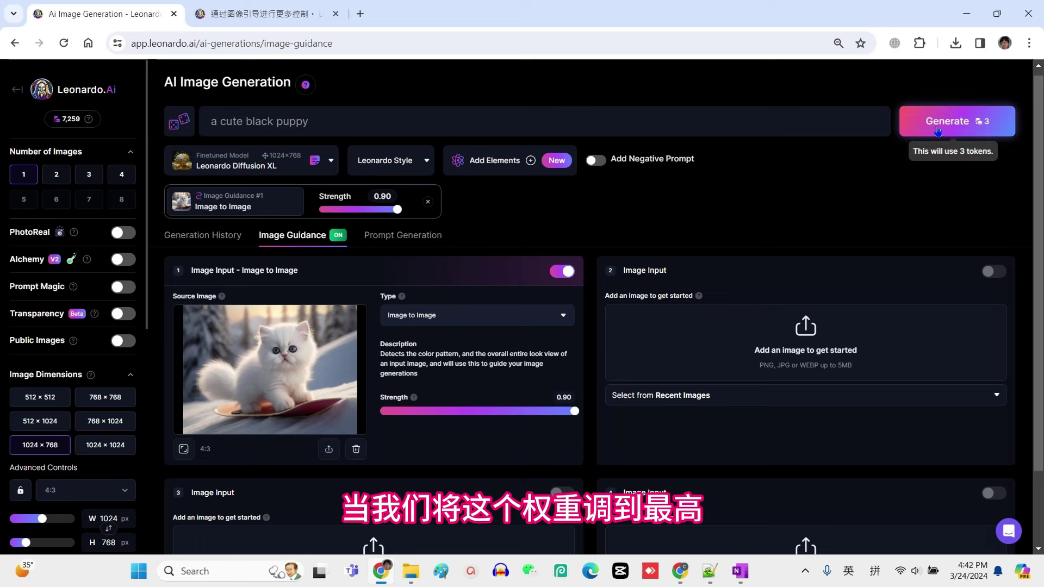
left_click(960, 130)
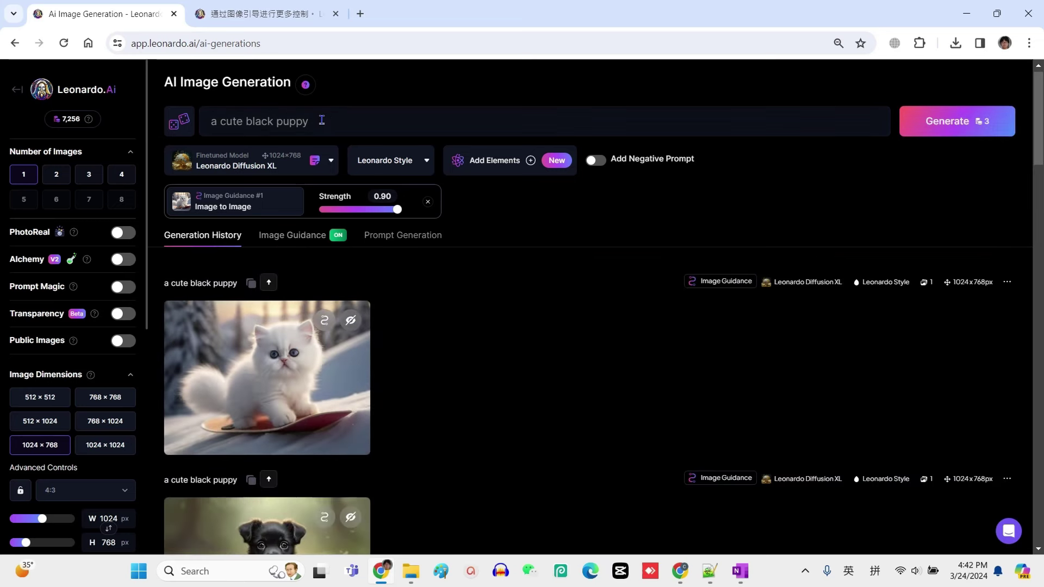
left_click_drag(324, 120, 199, 120)
mouse_move(306, 365)
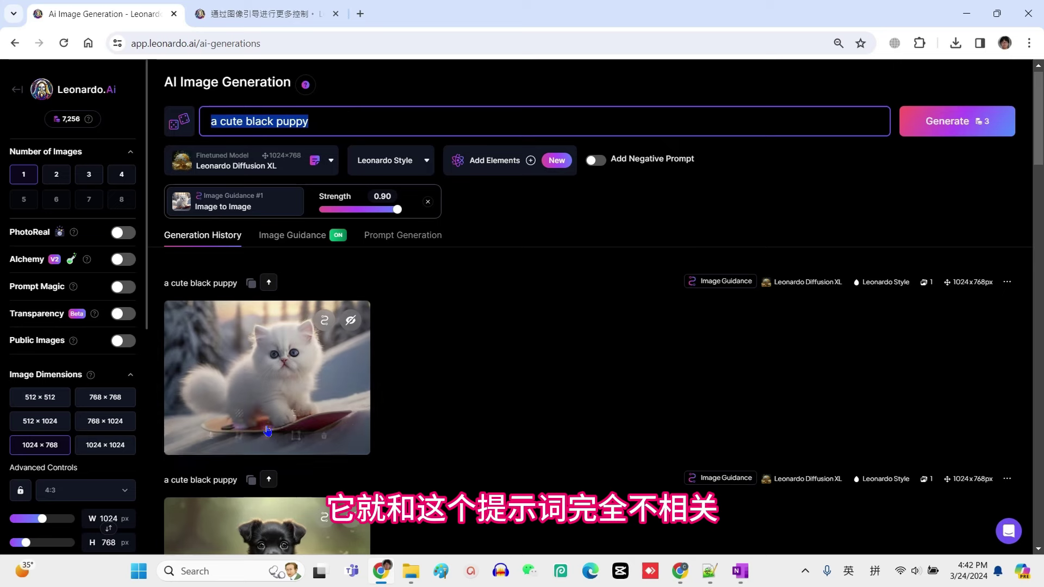
Set the Image to Image guidance strength to 0.50 and generate another image from the puppy prompt
left_click(292, 235)
left_click_drag(488, 415, 477, 415)
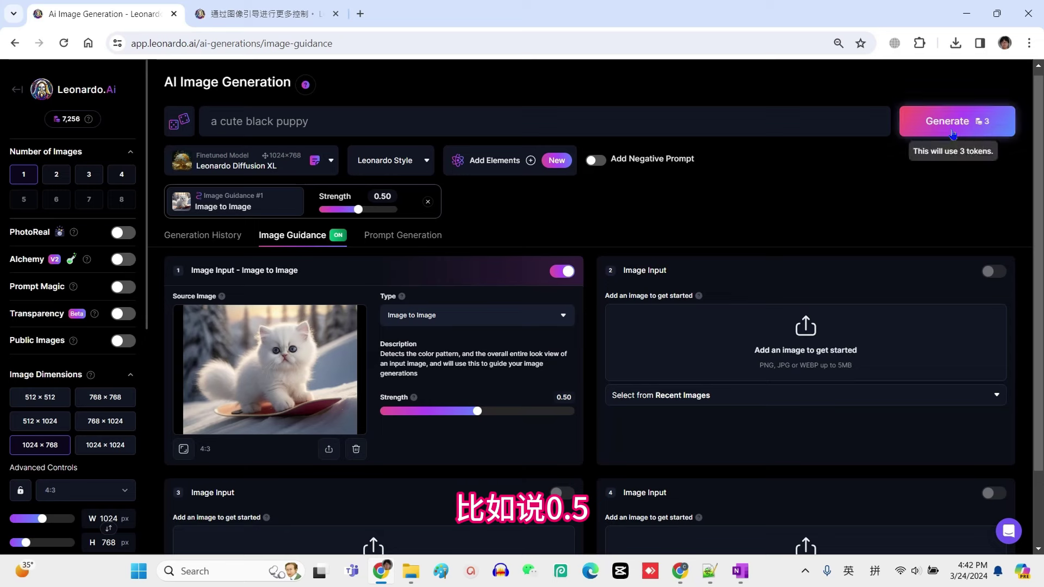
left_click(984, 124)
left_click(333, 119)
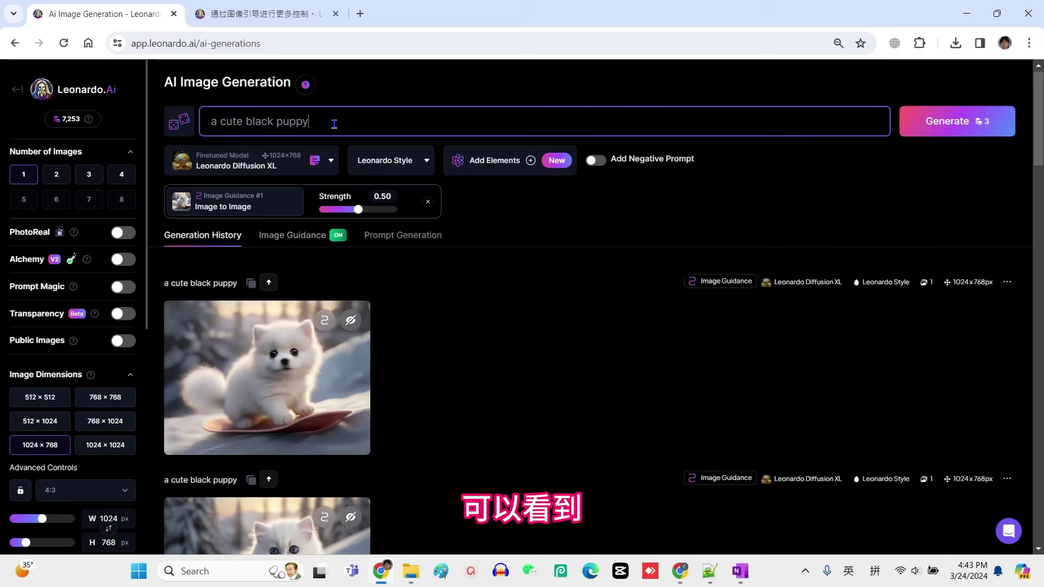
key("ctrl+a")
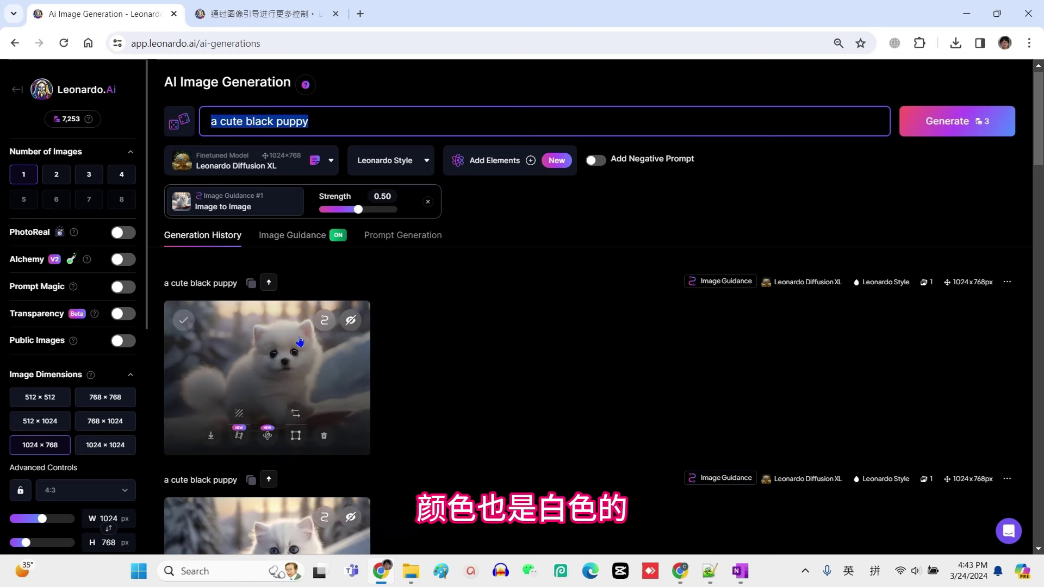
double_click(292, 122)
Lower the Image to Image guidance strength to 0.30 and generate another puppy image
left_click(292, 235)
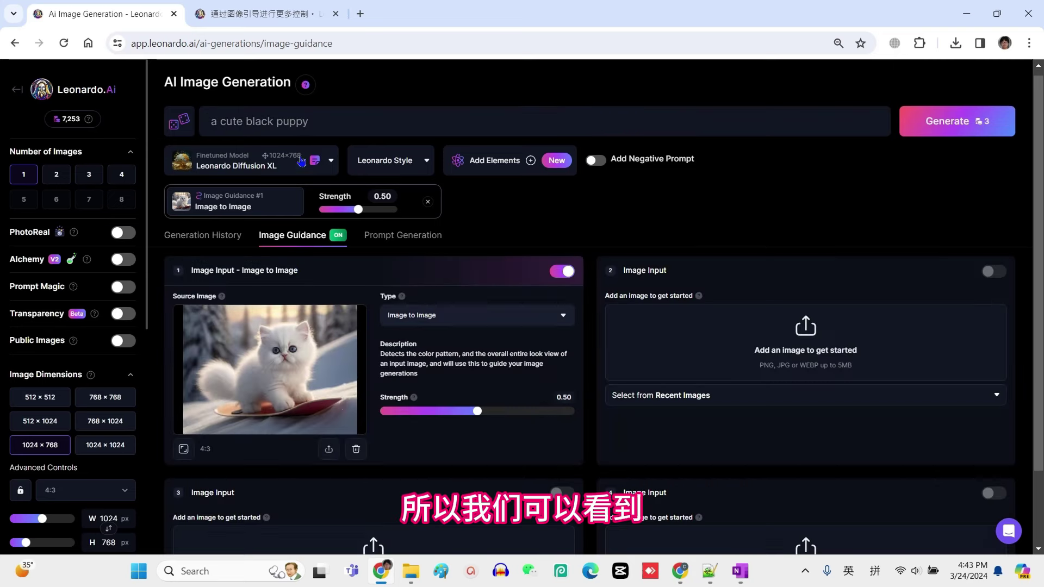
triple_click(349, 126)
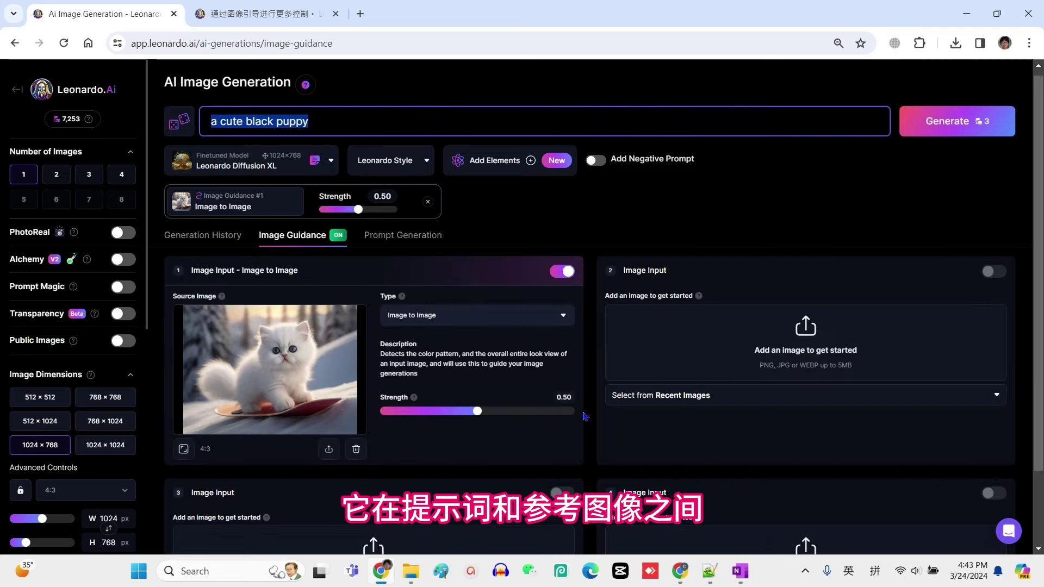
left_click_drag(480, 415, 429, 415)
left_click(918, 131)
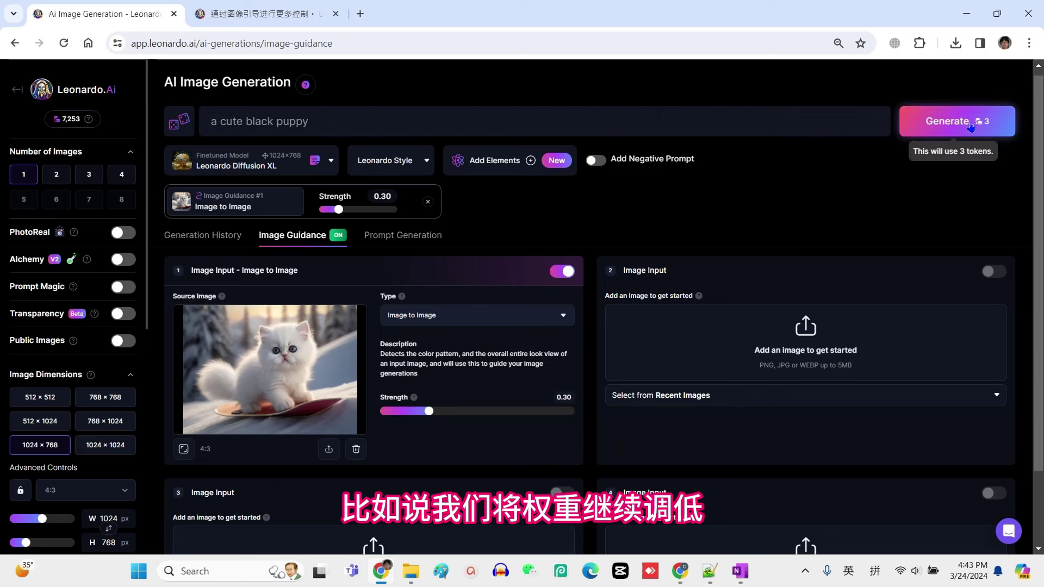
mouse_move(313, 346)
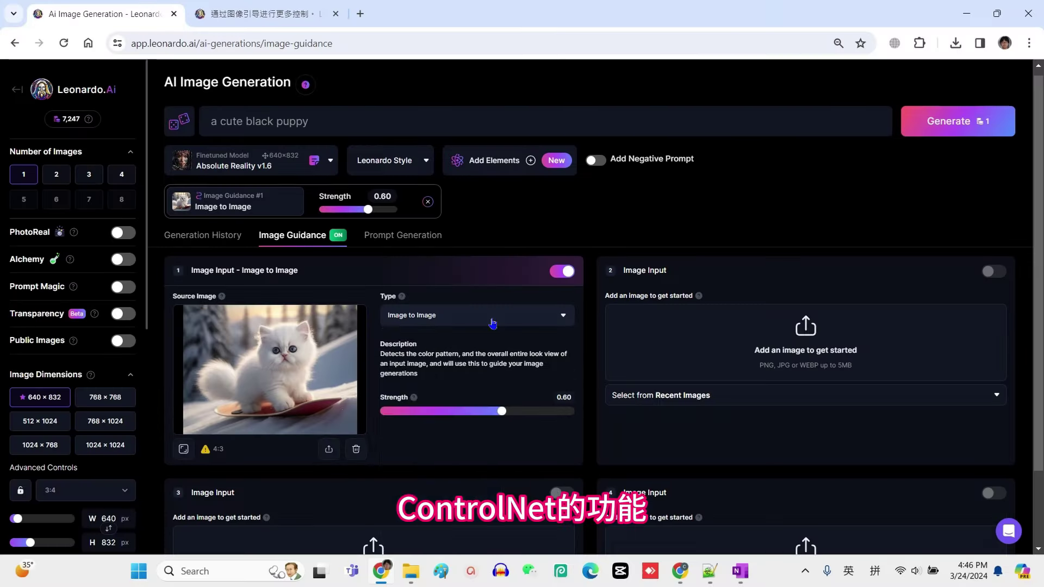
Examine which image guidance types are offered for the Absolute Reality v1.6 model
left_click(426, 315)
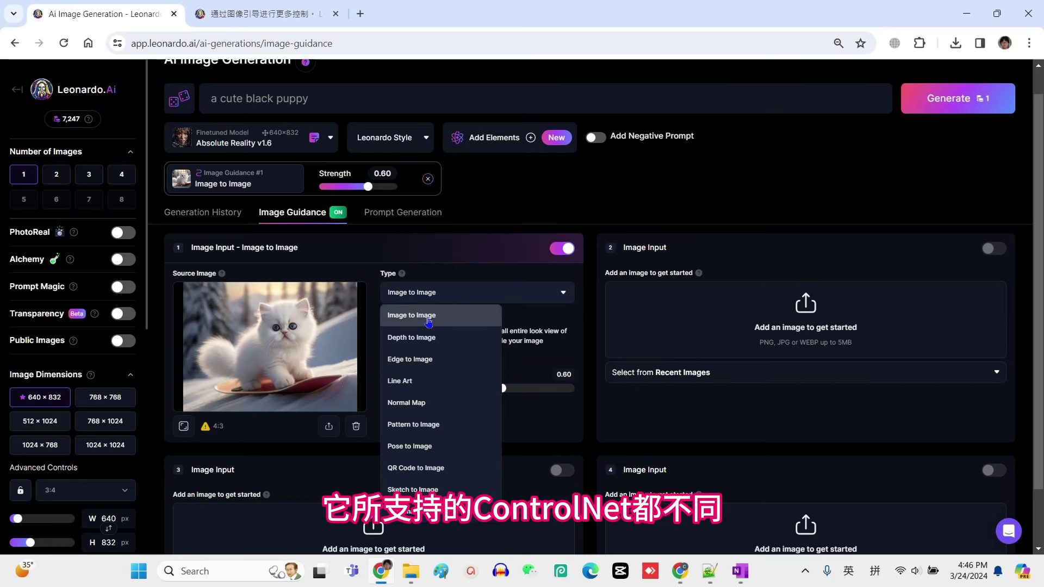
left_click(519, 196)
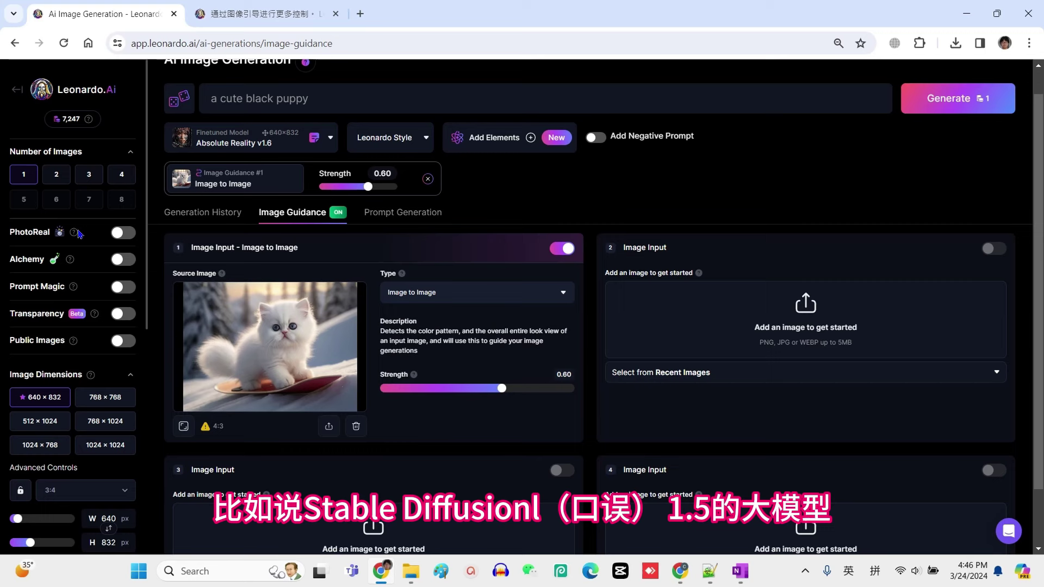
left_click(429, 297)
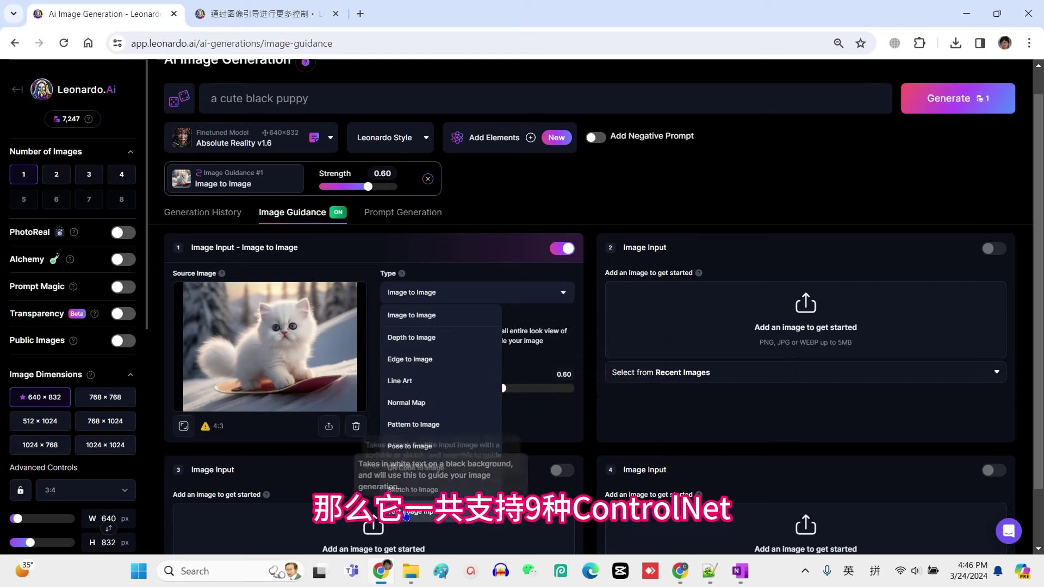
Switch the model to Stable Diffusion 2.1 and examine its available image guidance types
left_click(275, 145)
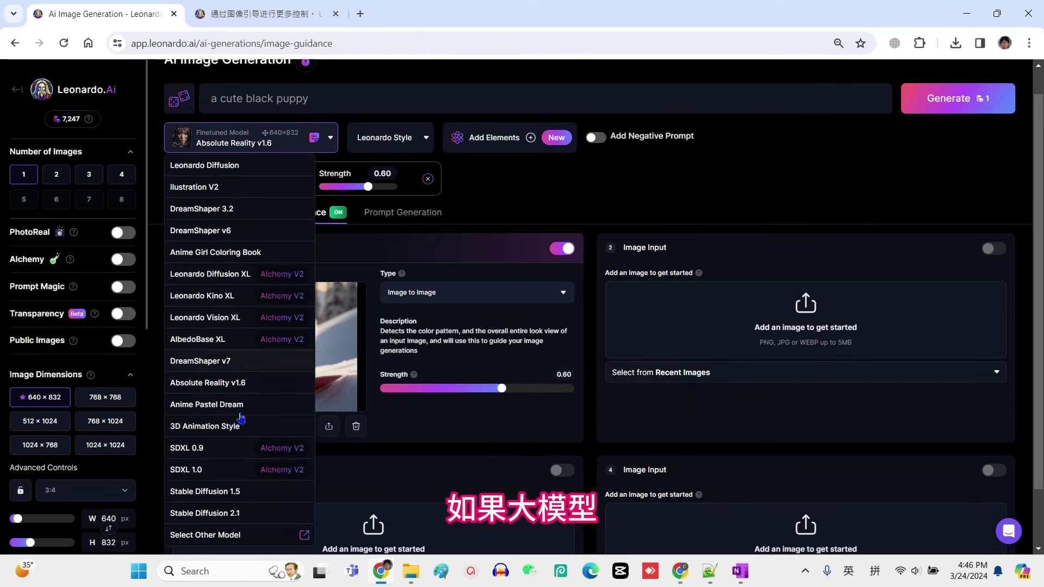
left_click(202, 517)
left_click(456, 303)
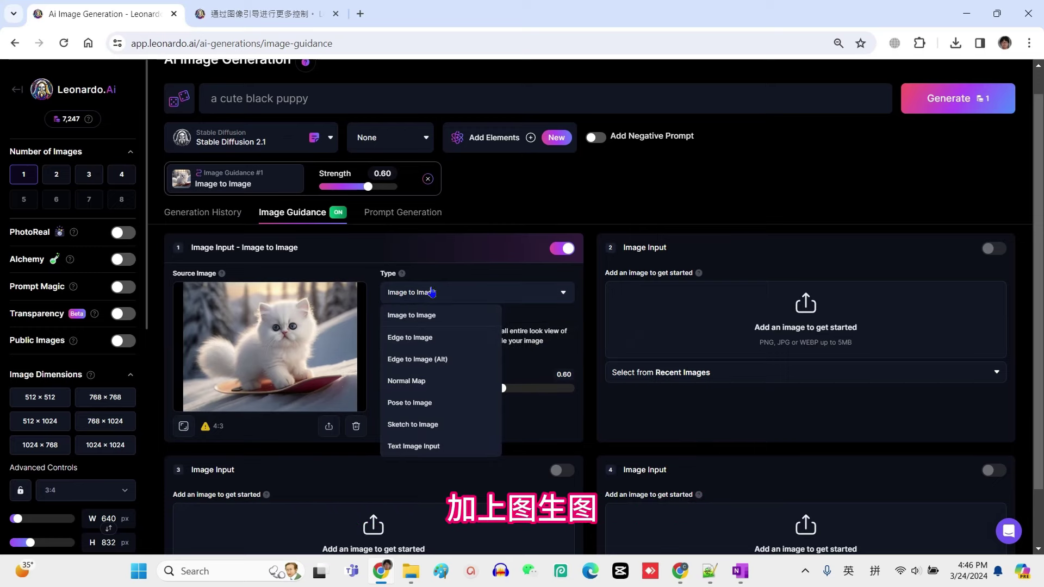
Switch the model to Leonardo Diffusion XL and examine its guidance types, keeping Image to Image selected
left_click(250, 138)
left_click(217, 281)
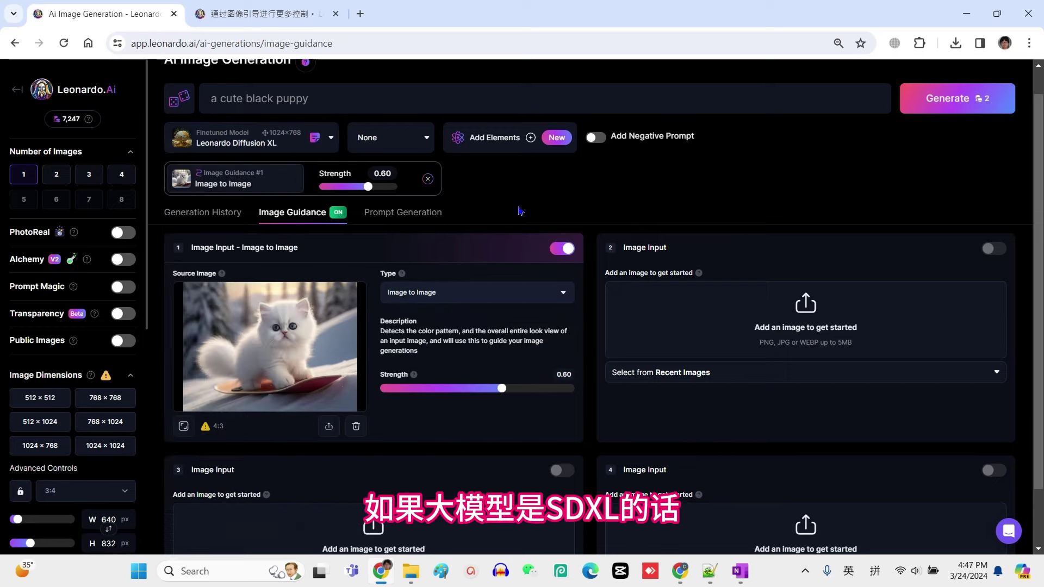
left_click(469, 294)
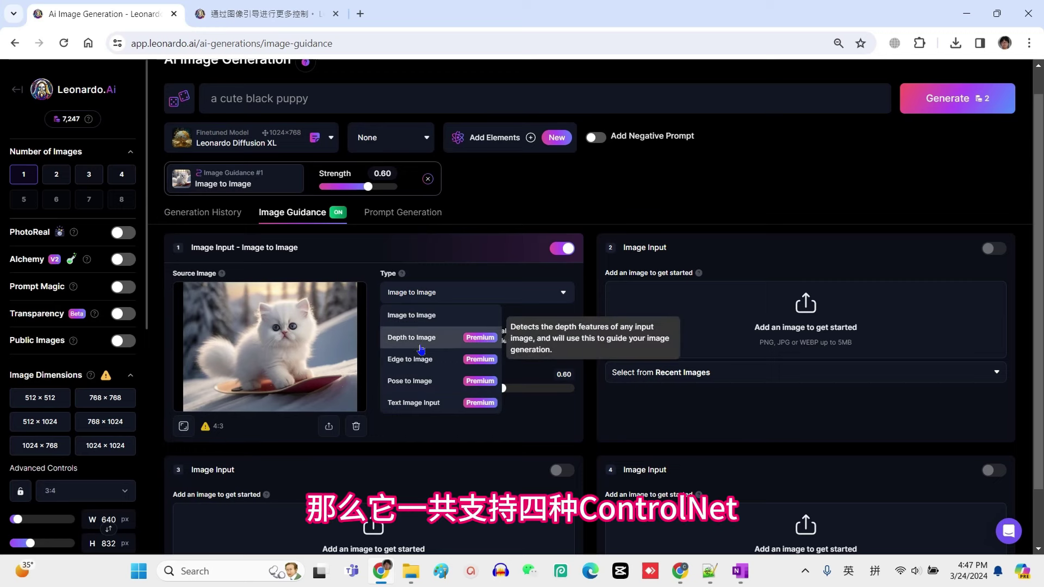
left_click(414, 317)
Choose the Stable Diffusion 1.5 model, enable PhotoReal and examine the guidance types offered, keeping Image to Image
left_click(275, 141)
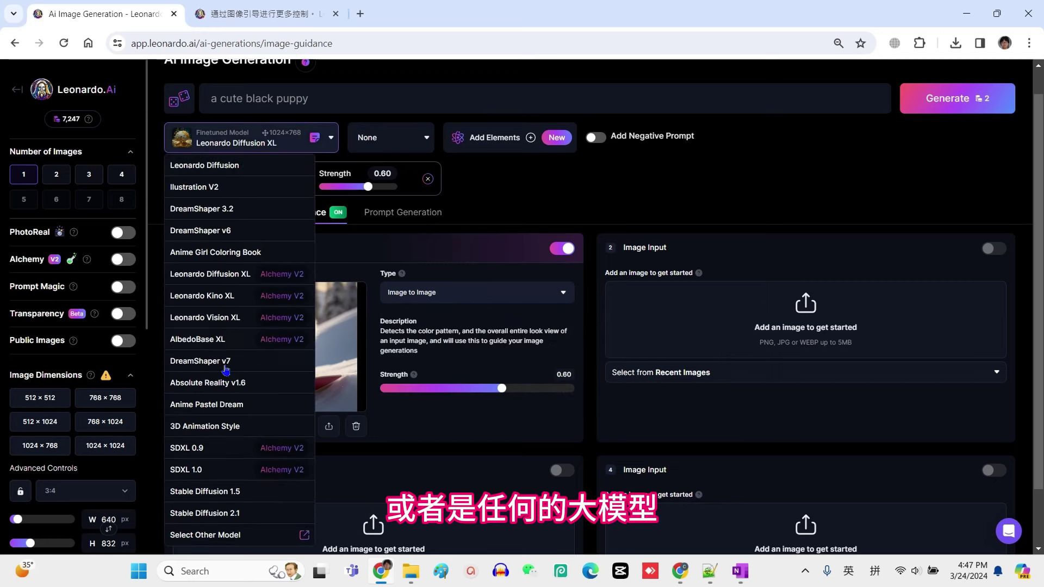
left_click(223, 491)
left_click(123, 232)
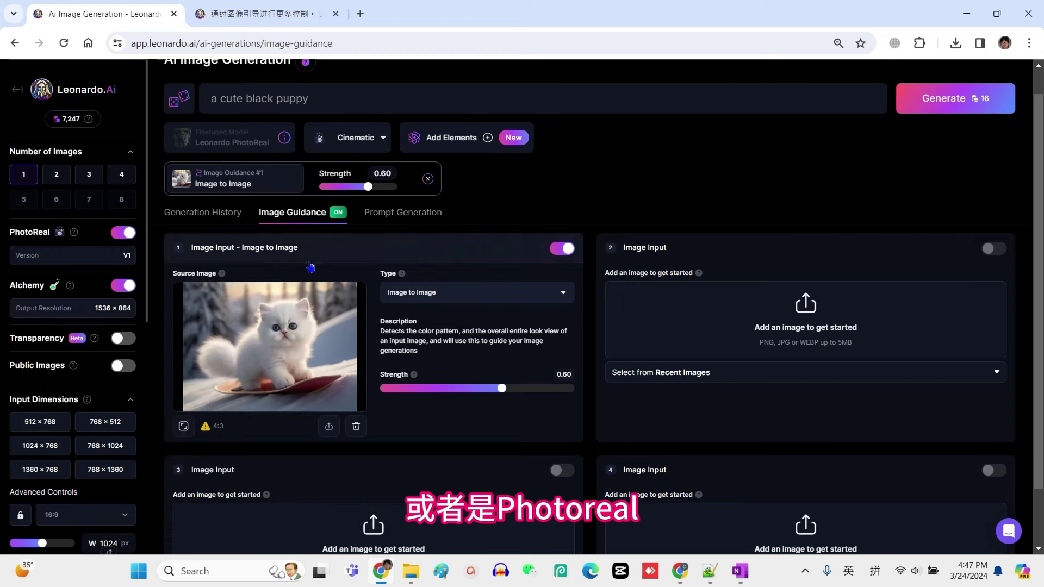
left_click(448, 303)
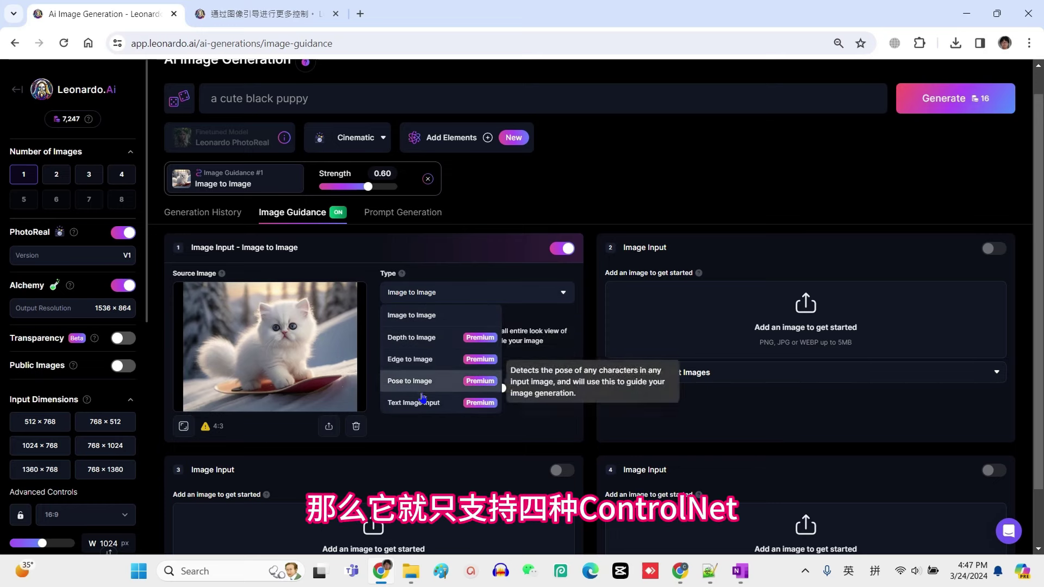
left_click(413, 316)
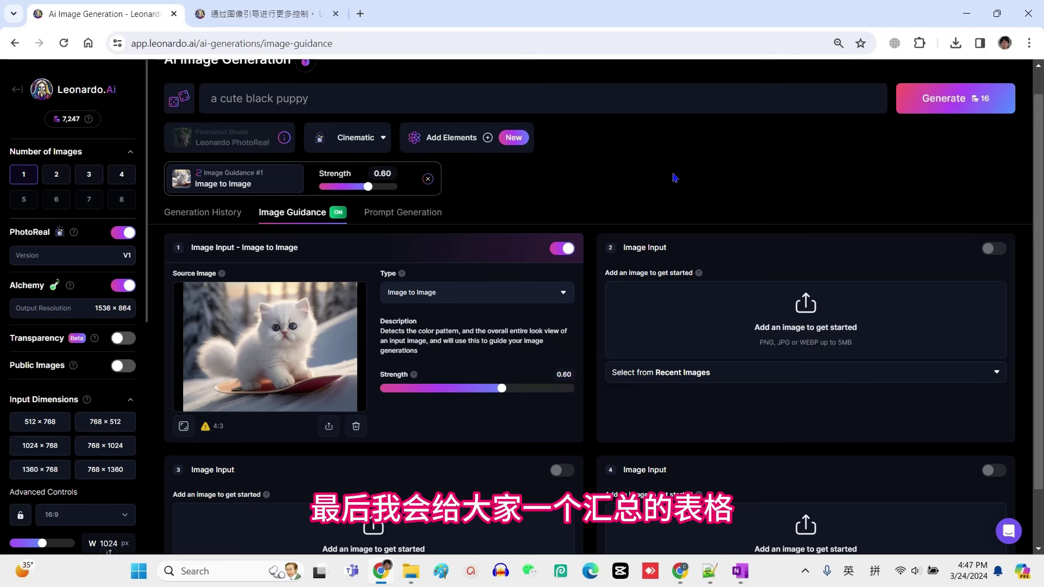
Upload the wolf picture from the computer as the source image for the first image input
scroll(713, 192, "up", 1)
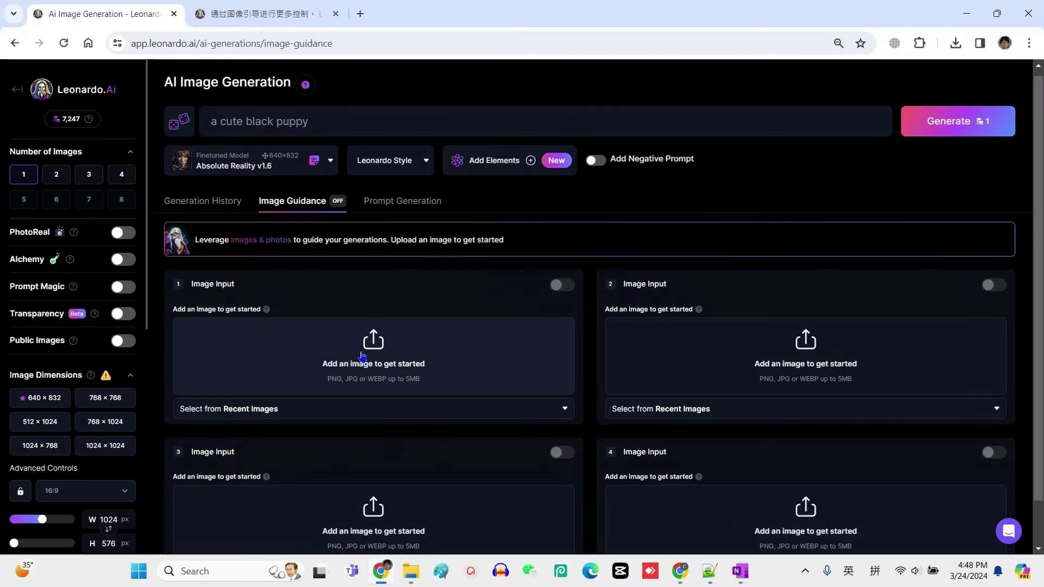
left_click(373, 353)
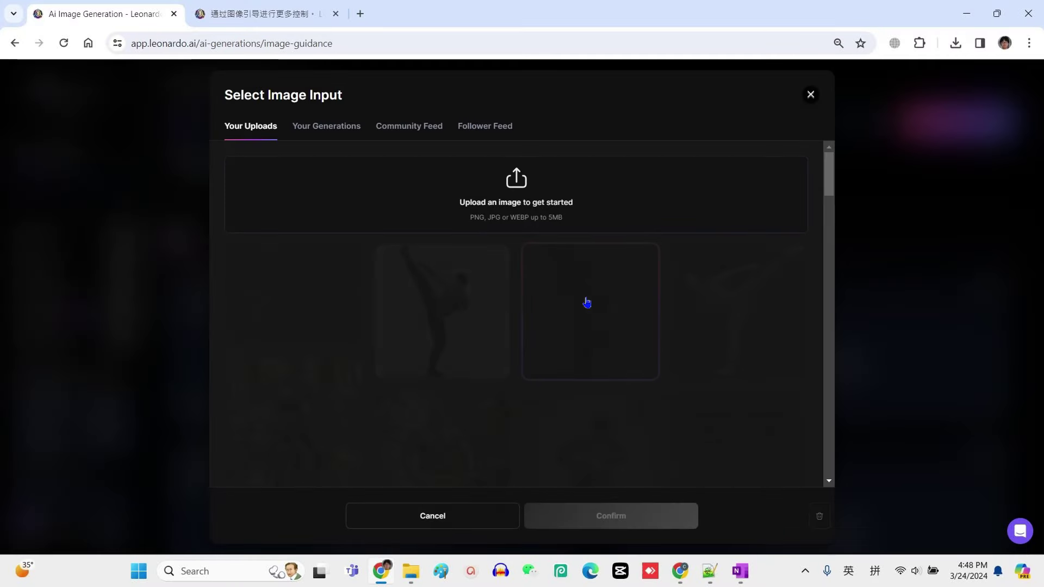
left_click(514, 193)
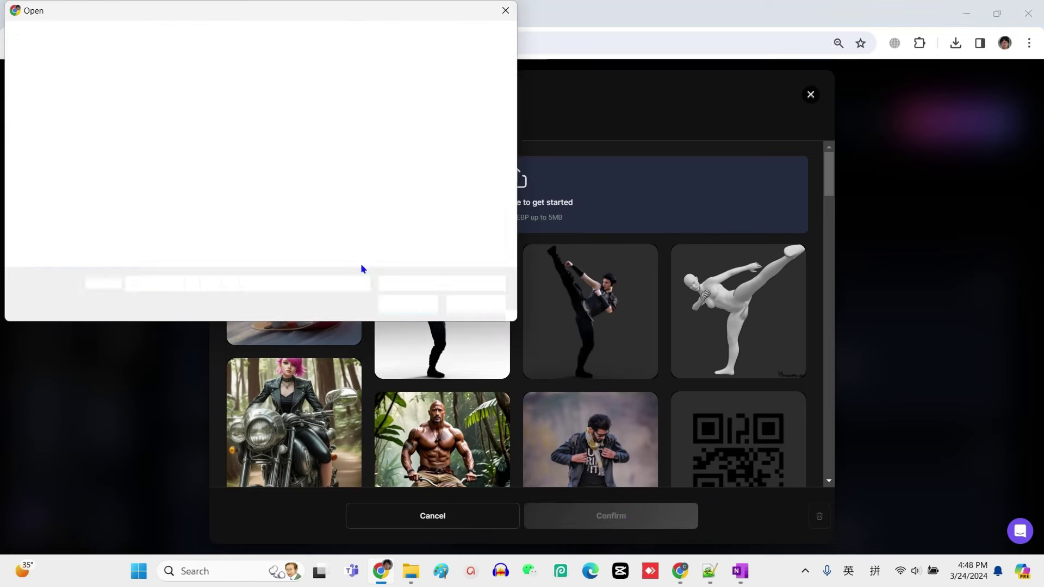
scroll(377, 218, "down", 3)
left_click(389, 119)
left_click(408, 304)
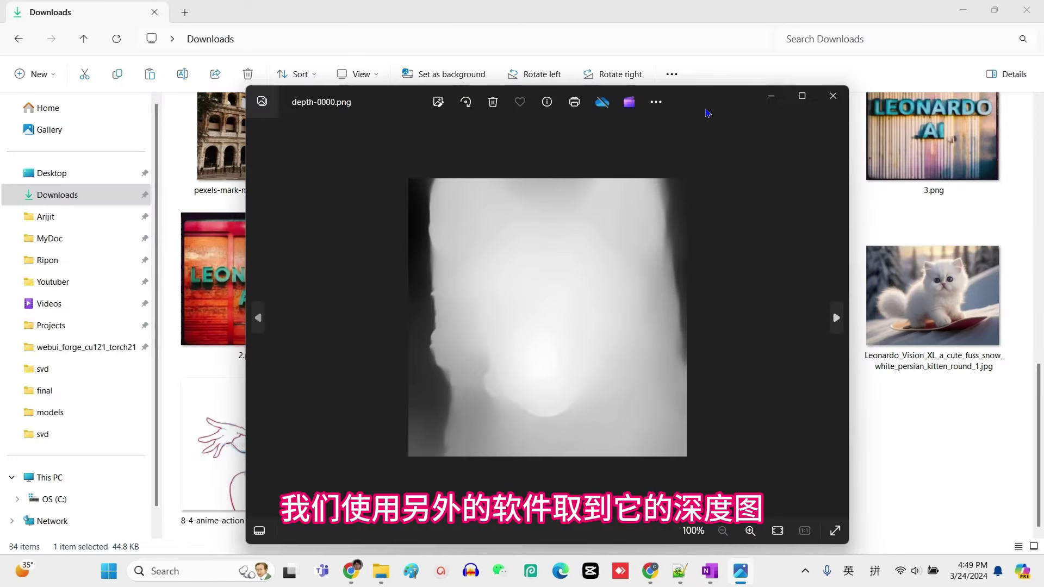
Compare the wolf source image with its depth map in depth-0000.png
left_click_drag(709, 113, 809, 107)
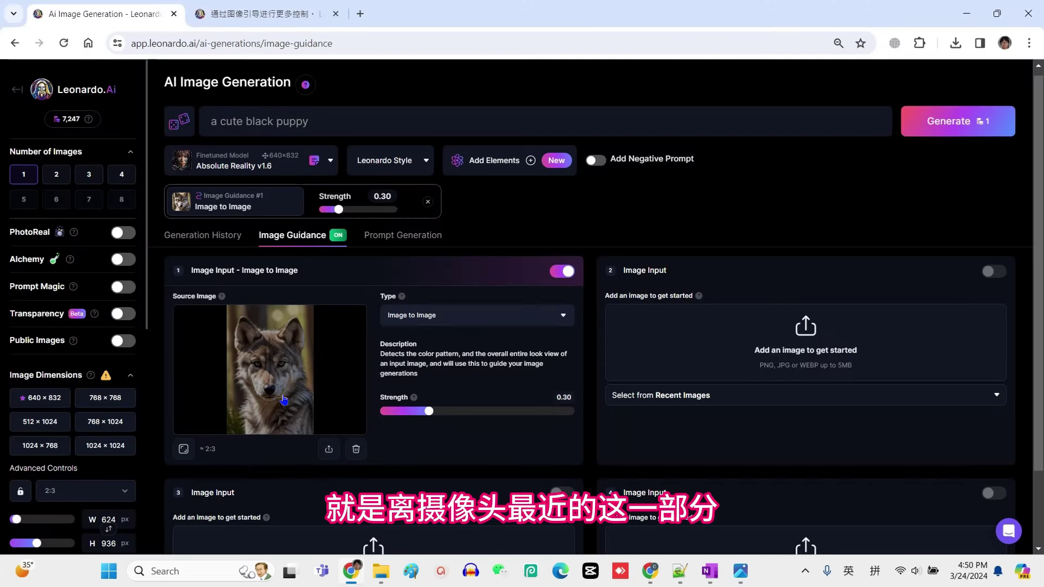
key("alt+Tab")
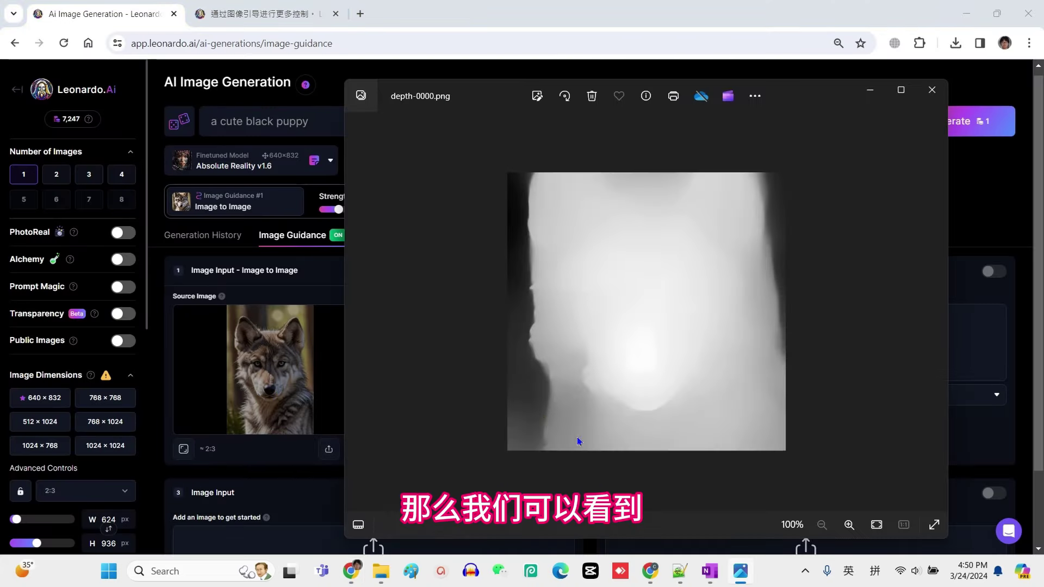
Return to the generation history and change the prompt to "a dog"
left_click(202, 235)
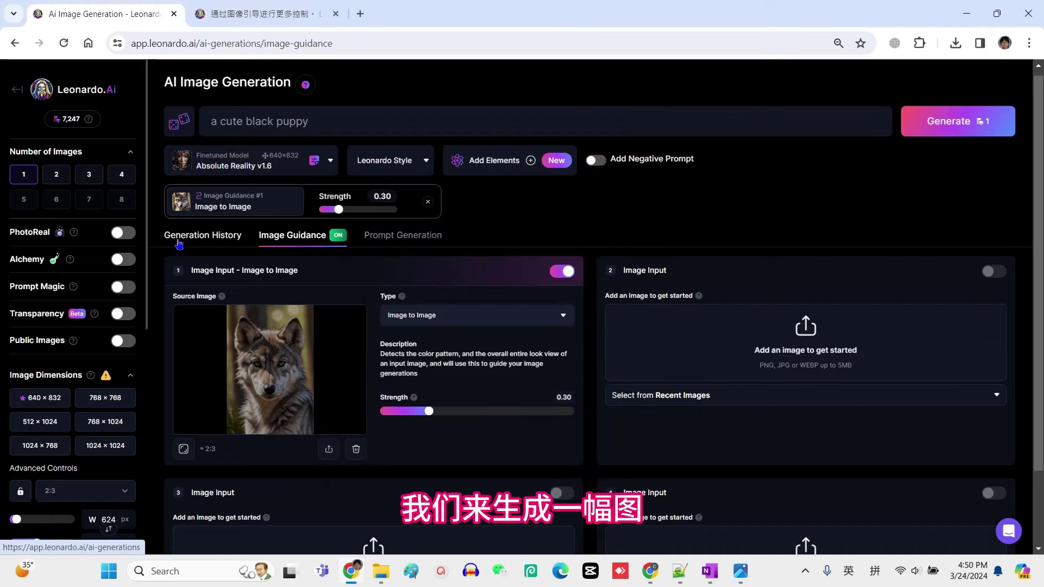
left_click(341, 125)
key("ctrl+a")
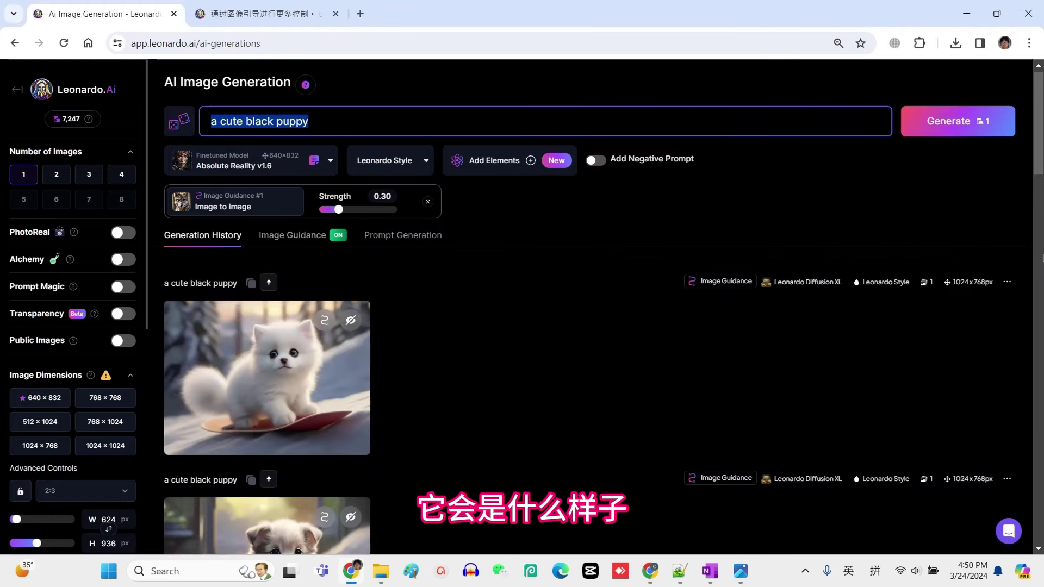
type("a dog")
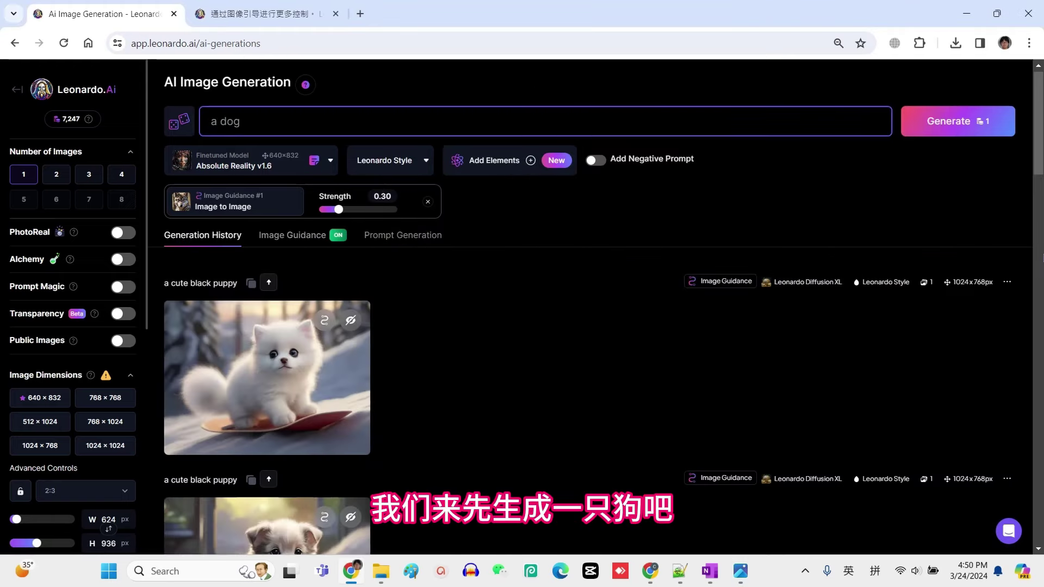
Change the prompt to "a white dog" and generate the image
key("Left")
key("Left")
key("Left")
type("white")
key("Return")
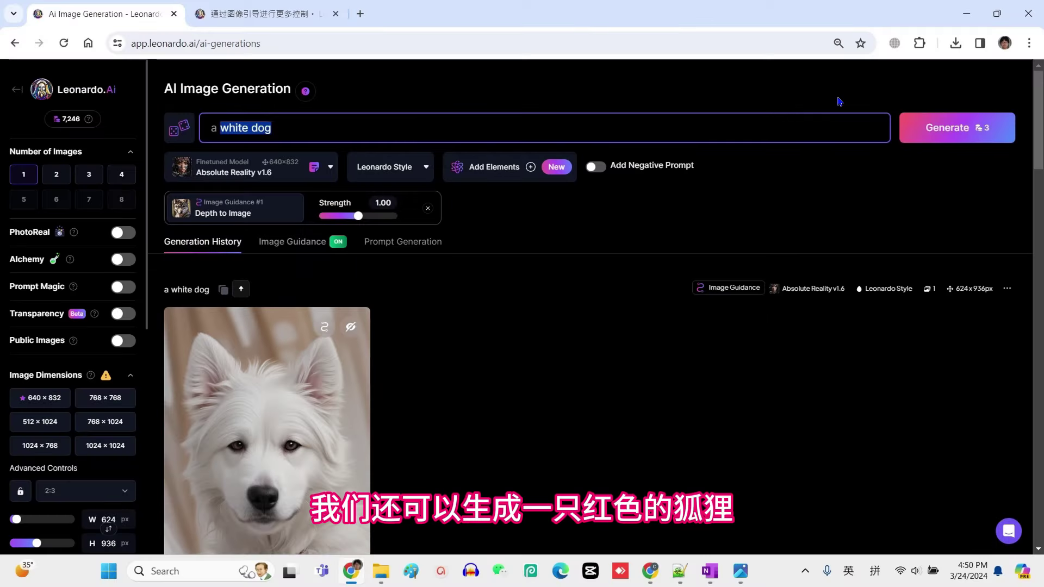
Generate a depth-guided image from the prompt "a red fox" and compare it with the white dog
type("a red")
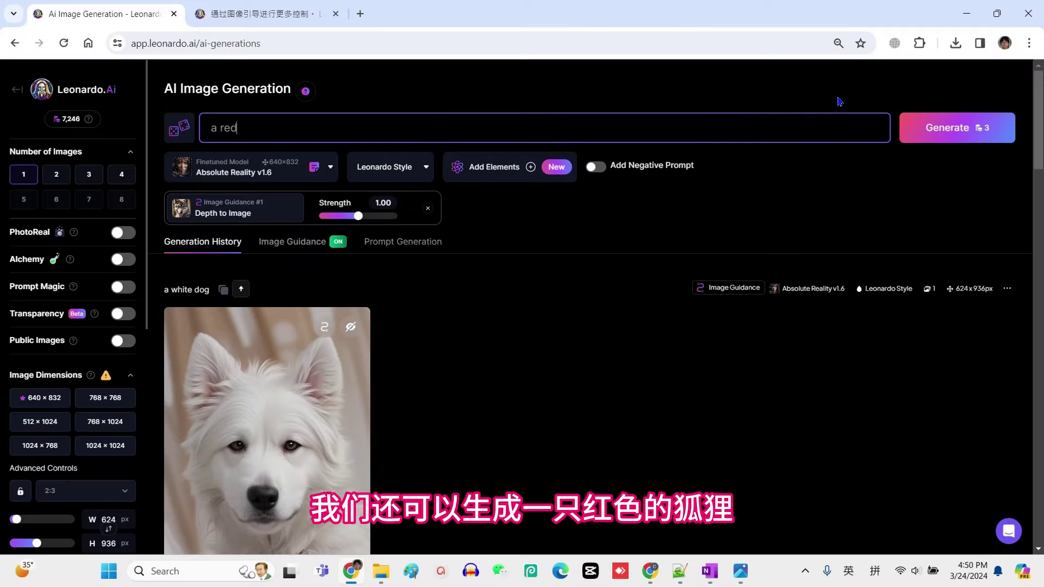
type(" fox")
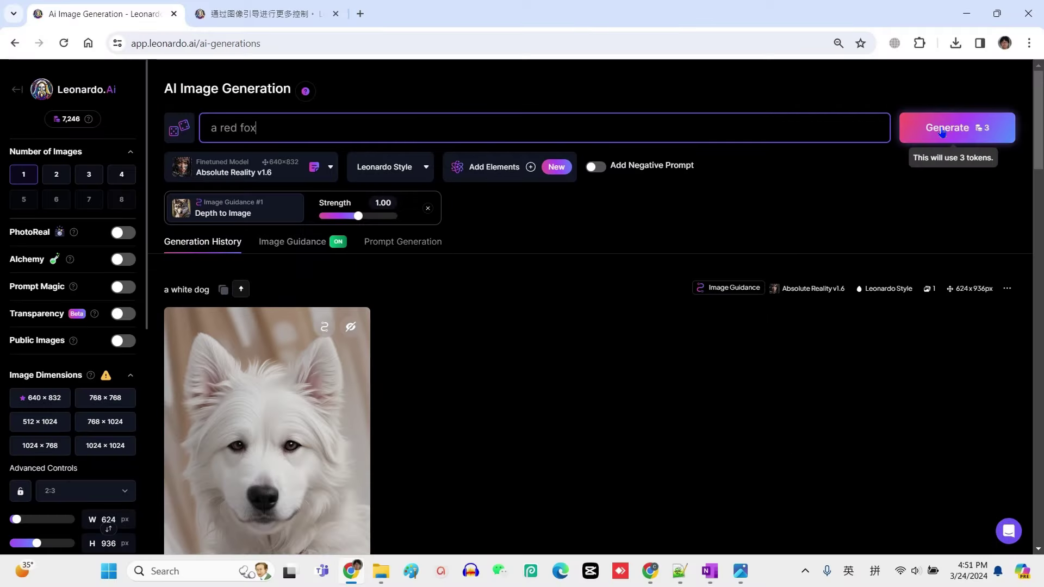
left_click(963, 122)
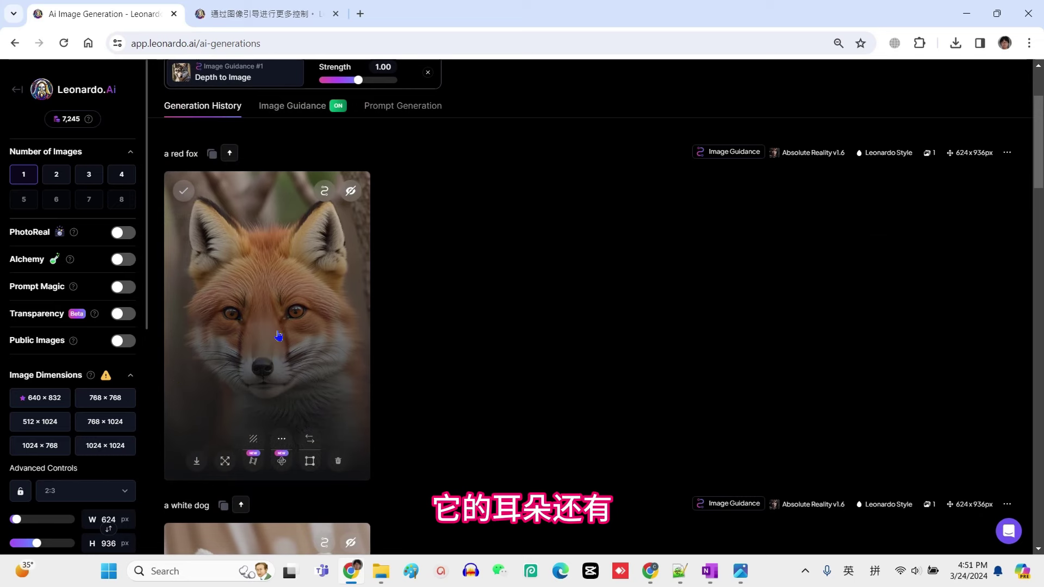
scroll(275, 362, "down", 2)
scroll(324, 162, "up", 2)
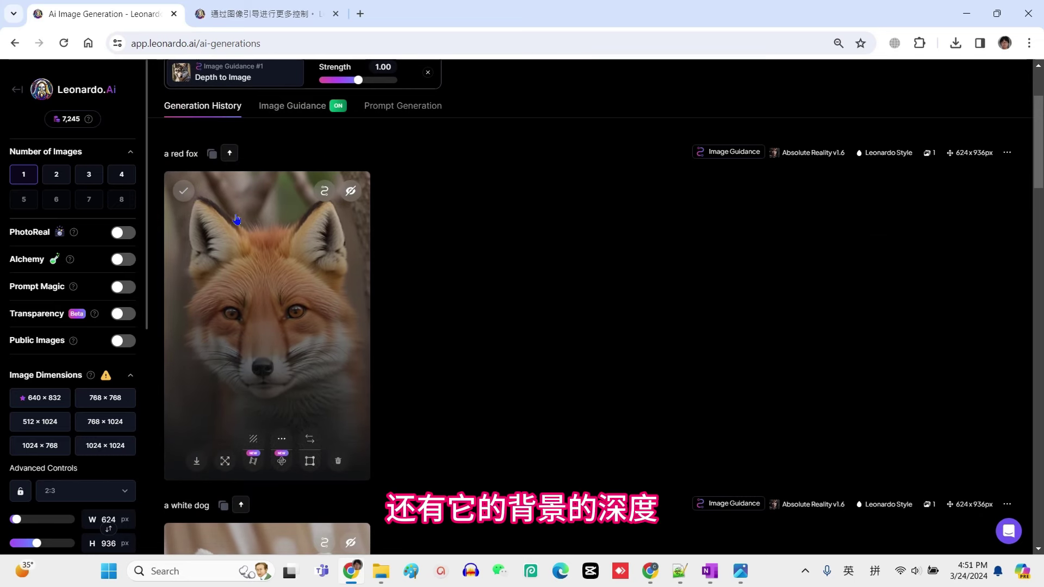
scroll(466, 305, "down", 4)
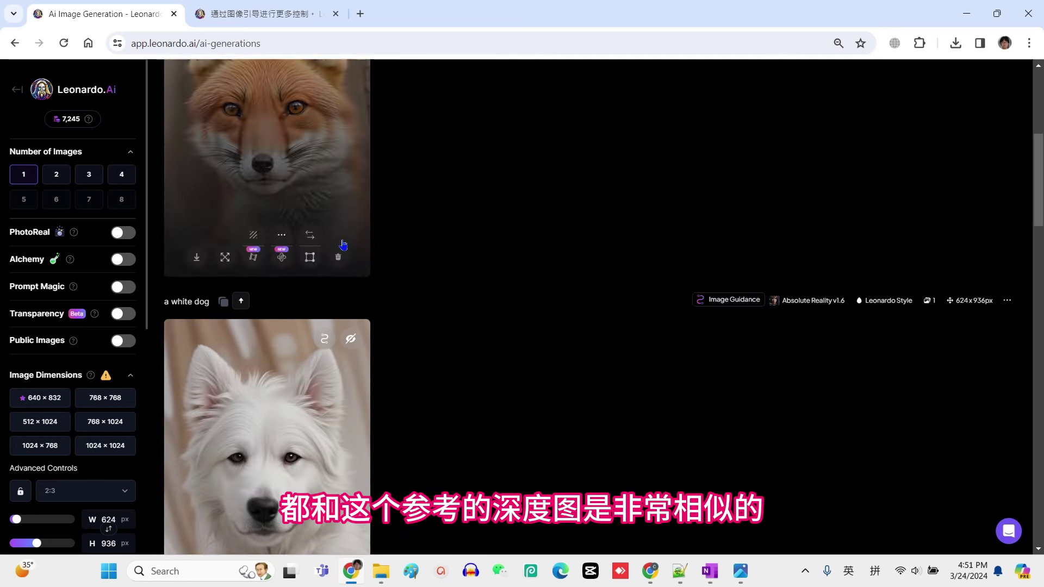
Read the Depth ControlNet section of the Leonardo.Ai image guidance article, including its house examples and depth map explanation
key("alt+Tab")
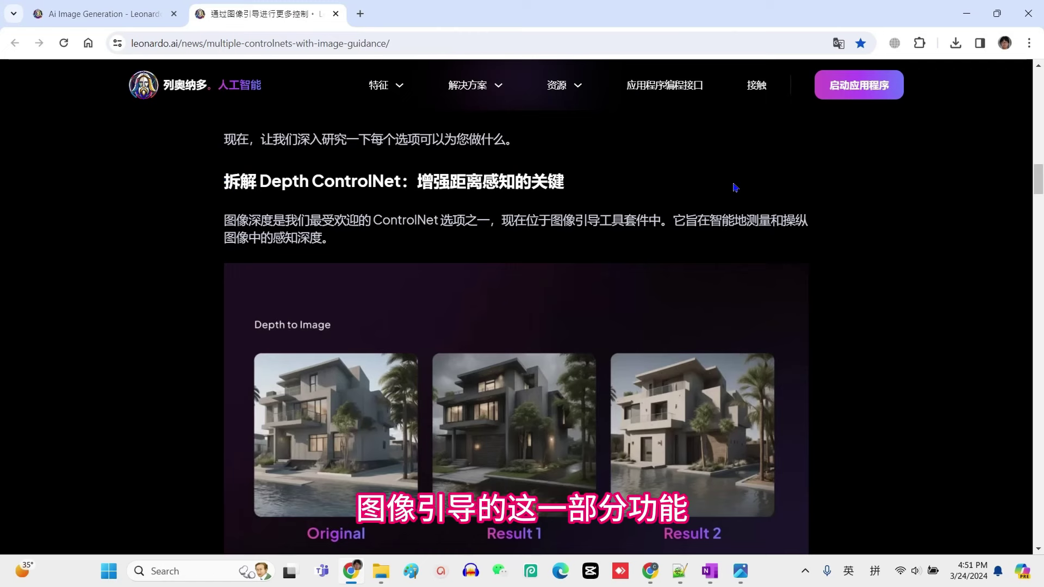
scroll(742, 182, "down", 1)
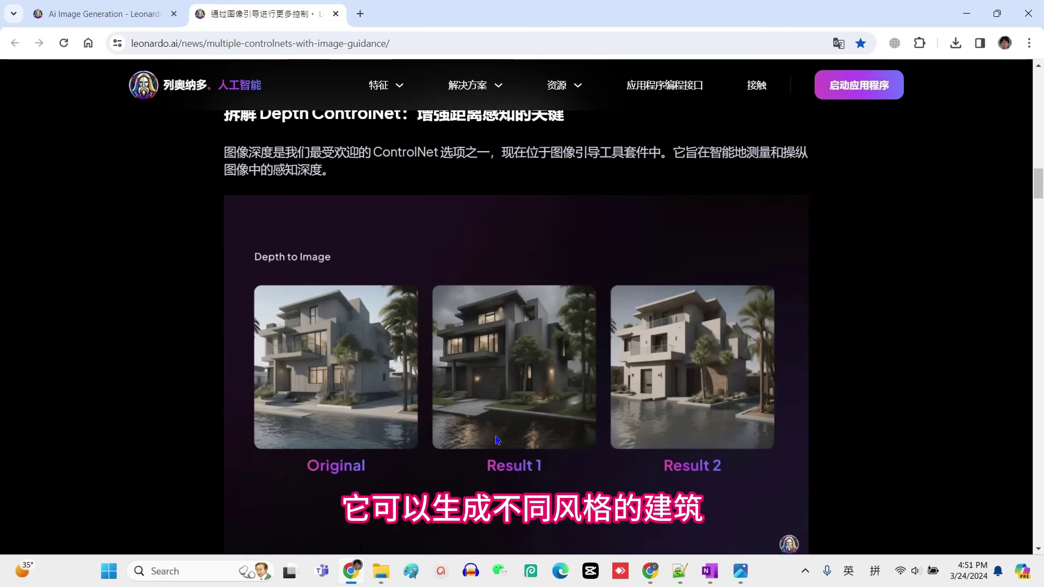
scroll(715, 382, "down", 3)
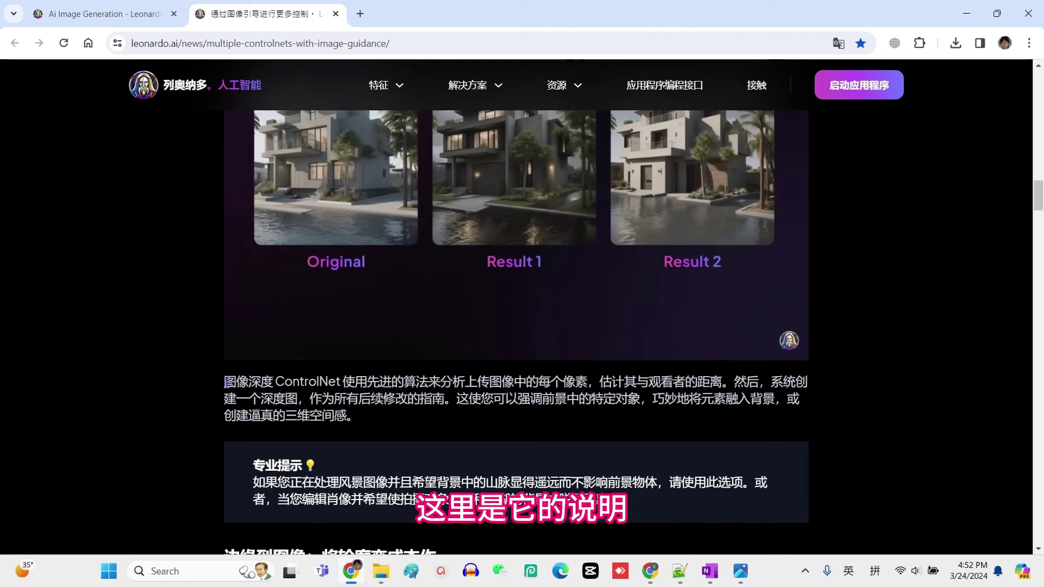
left_click_drag(226, 382, 340, 380)
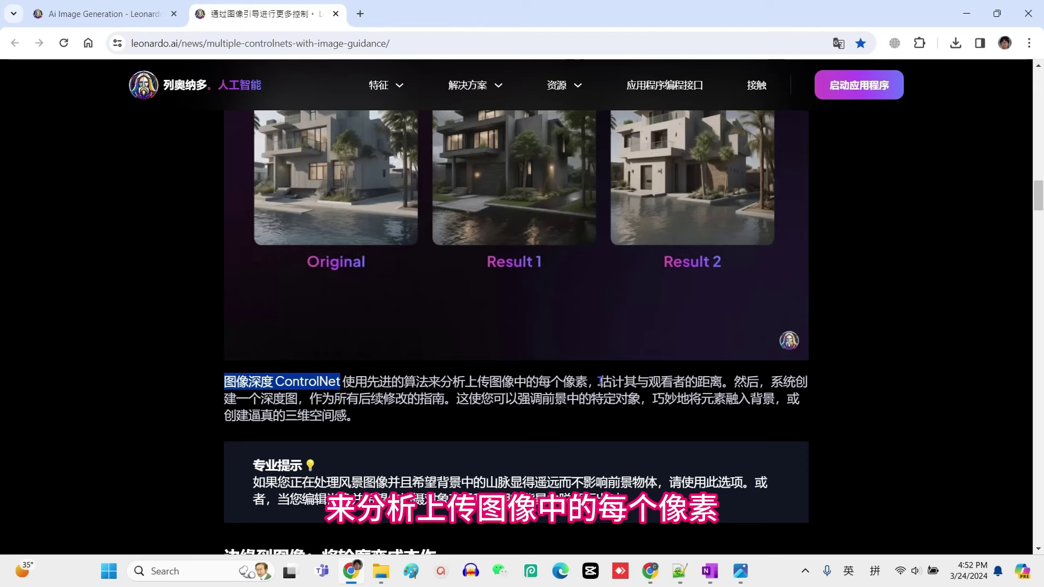
left_click_drag(600, 382, 710, 382)
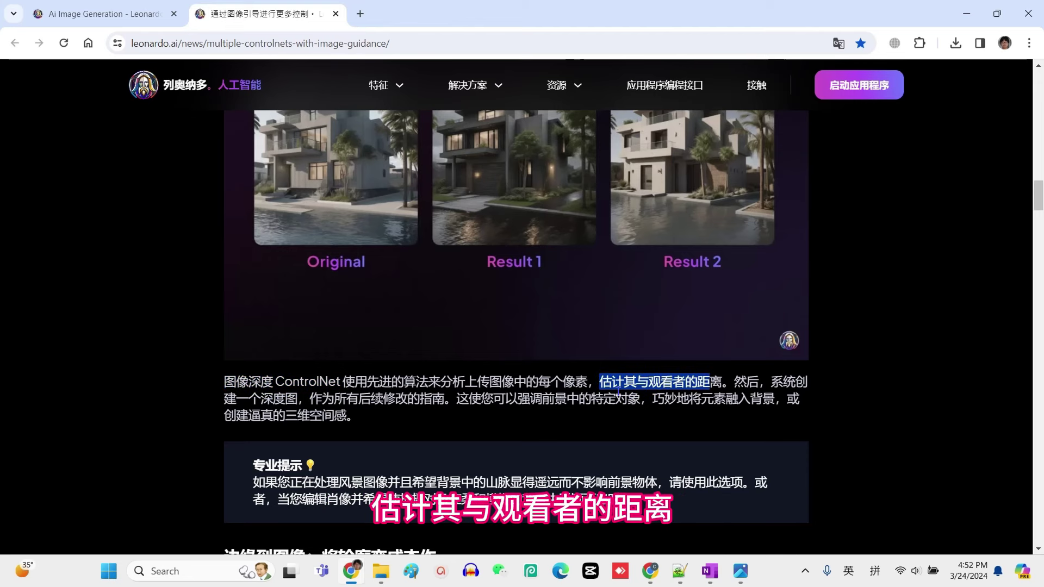
left_click(719, 380)
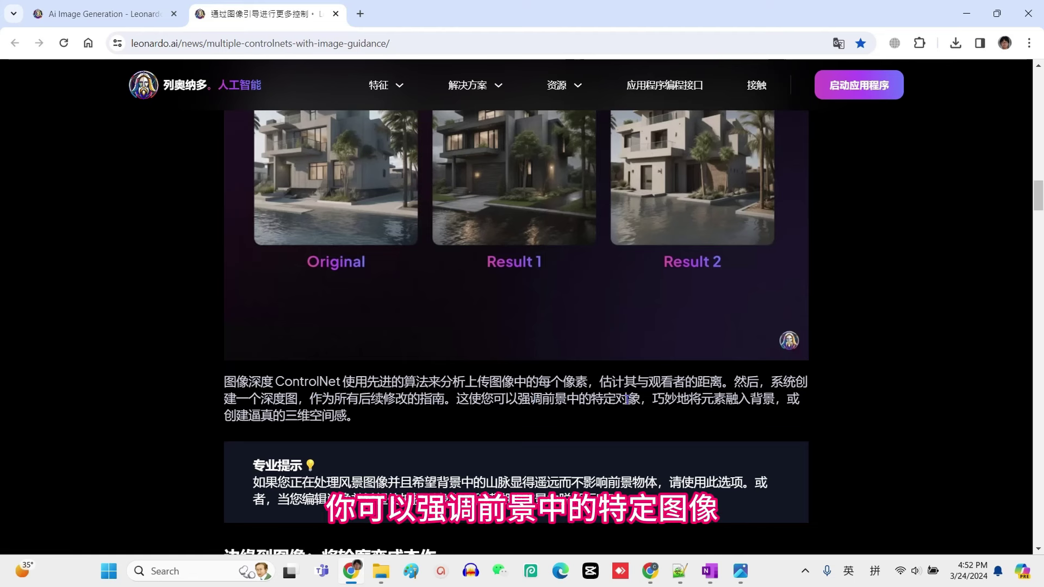
left_click_drag(653, 400, 768, 399)
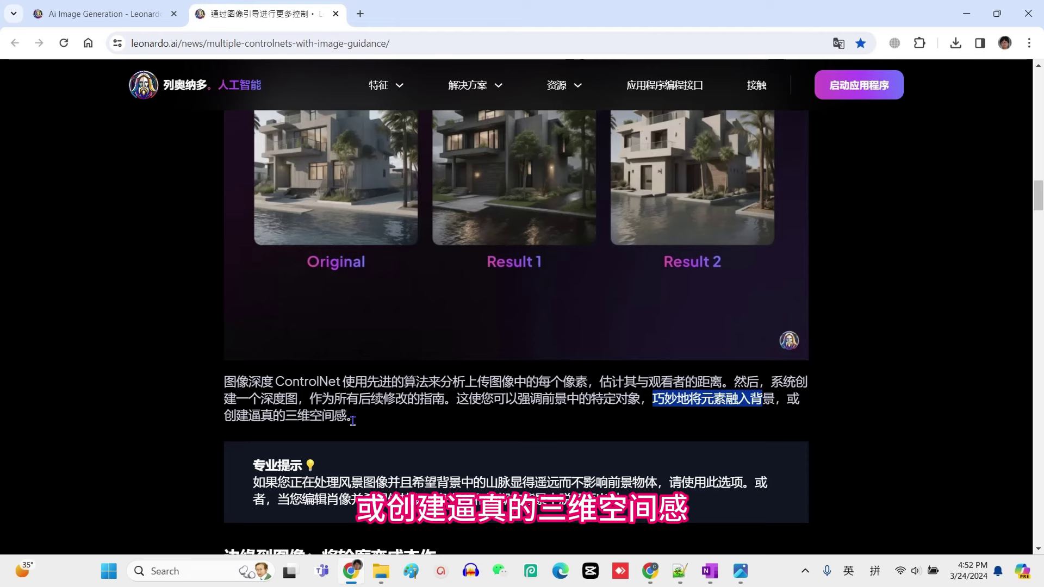
left_click(384, 426)
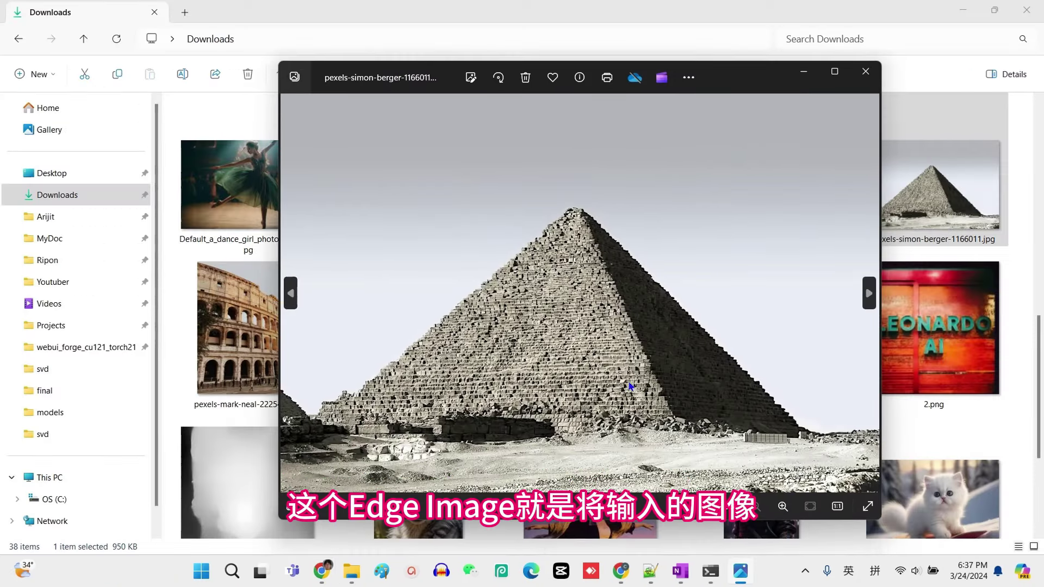
Open the edge map image.png from Downloads beside the pyramid photo and compare the two
left_click_drag(737, 80, 951, 91)
scroll(846, 277, "down", 5)
double_click(934, 185)
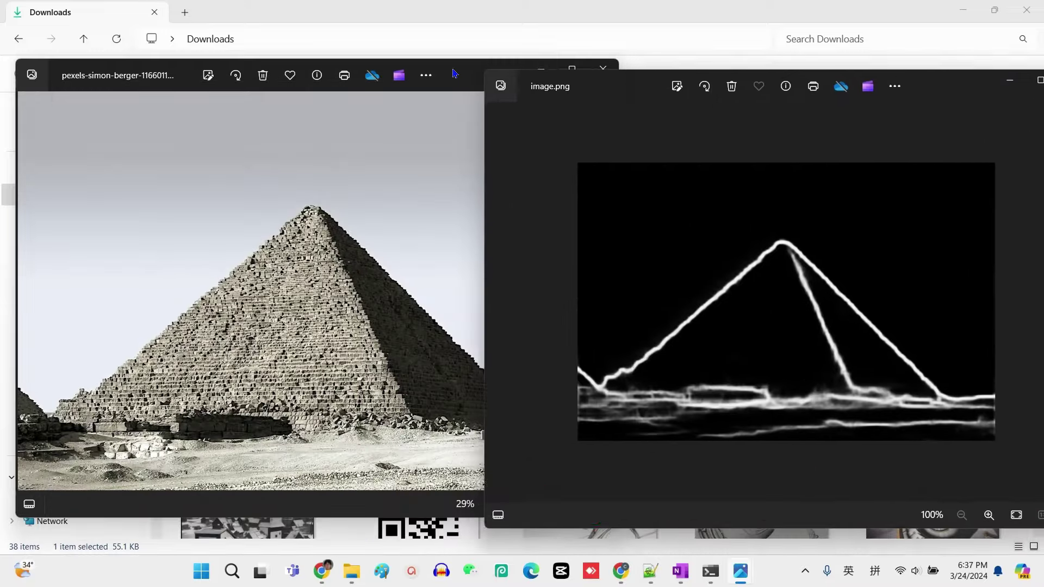
left_click_drag(457, 77, 424, 77)
left_click(778, 256)
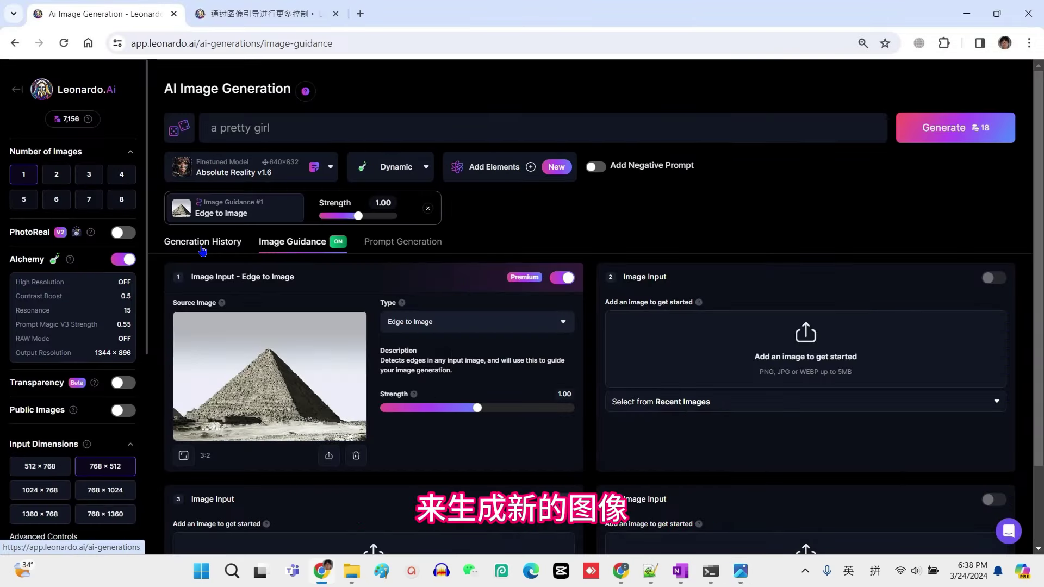
Return to the generation history and generate an edge-guided image from the prompt "a pyramid in sunset"
left_click(201, 243)
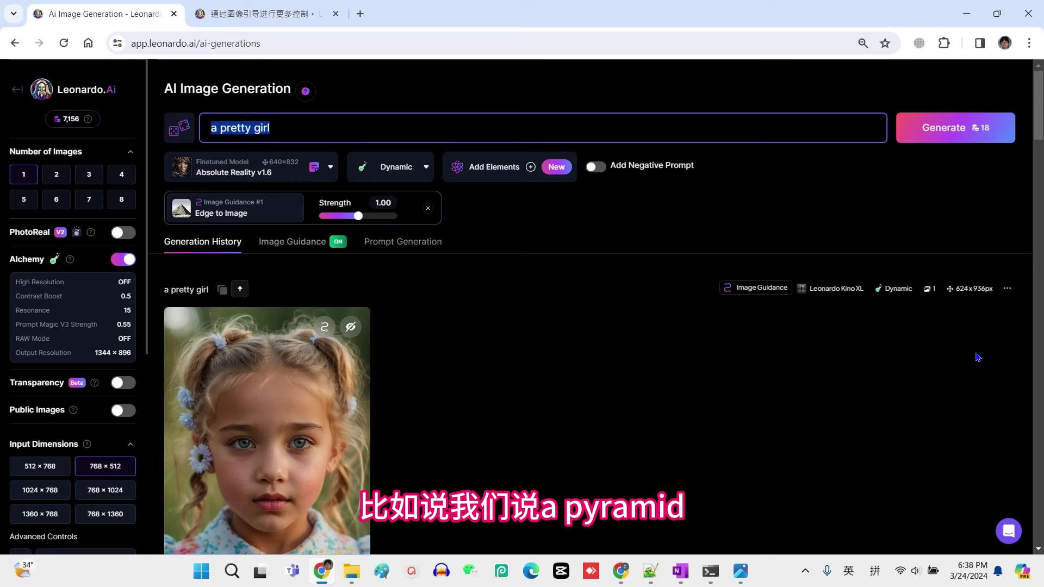
type("a pyramid in sunset")
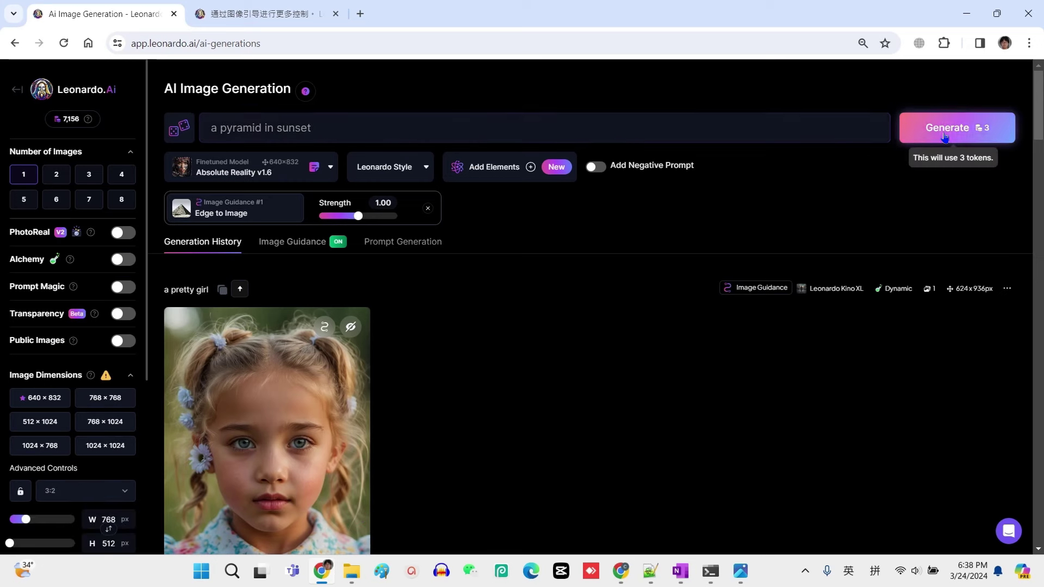
left_click(944, 138)
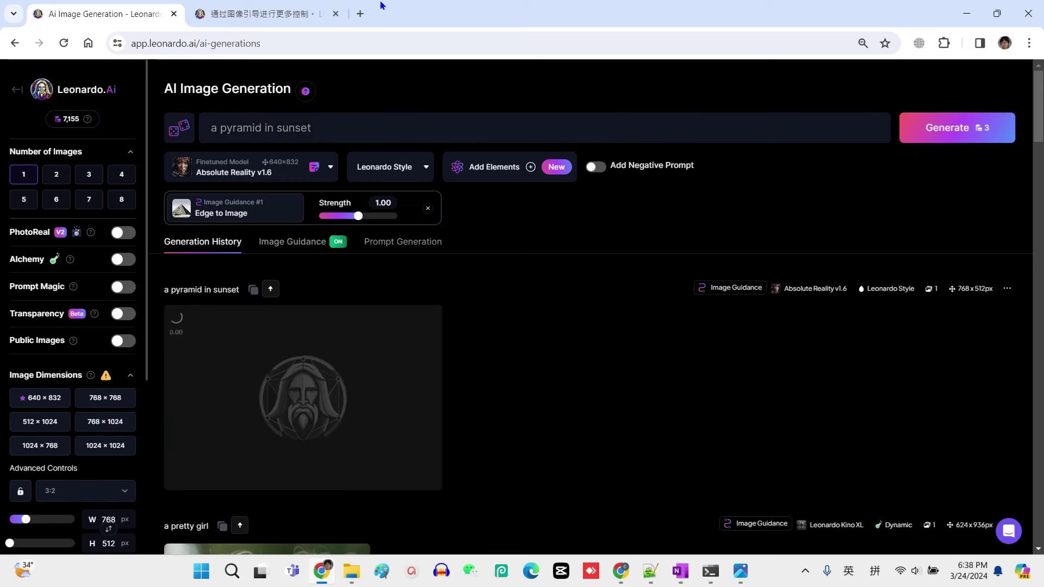
Change the prompt to "a pyramid in thunder storm", generate the image and review the results
key("ctrl+BackSpace")
type("thunder st")
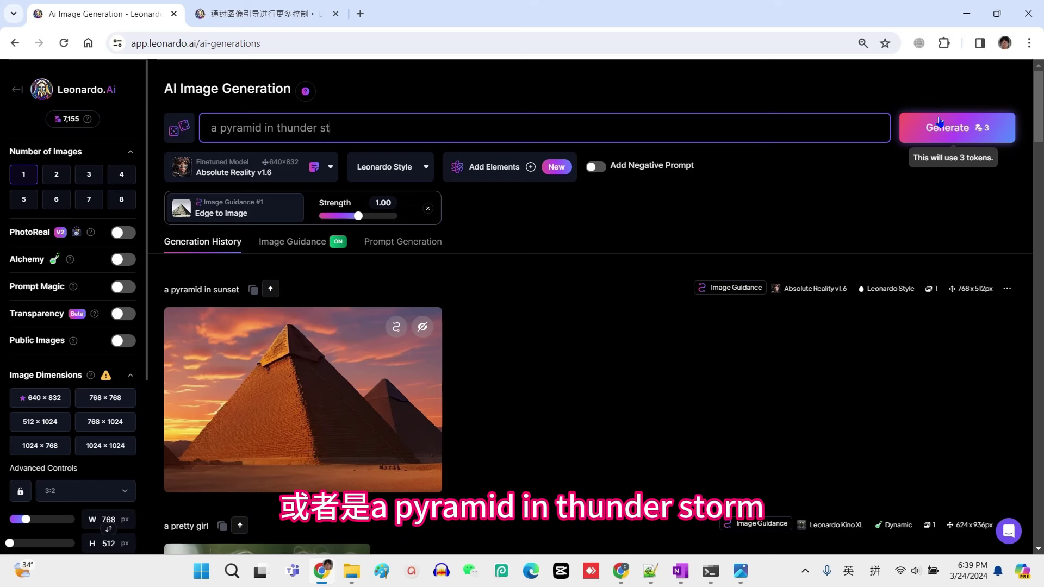
type("orm")
left_click(940, 120)
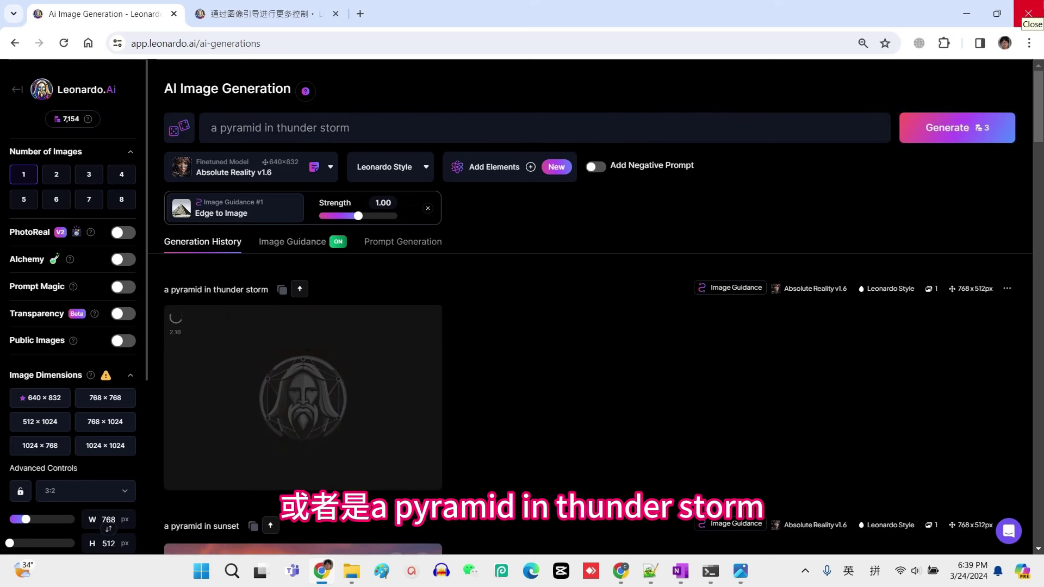
scroll(564, 413, "down", 3)
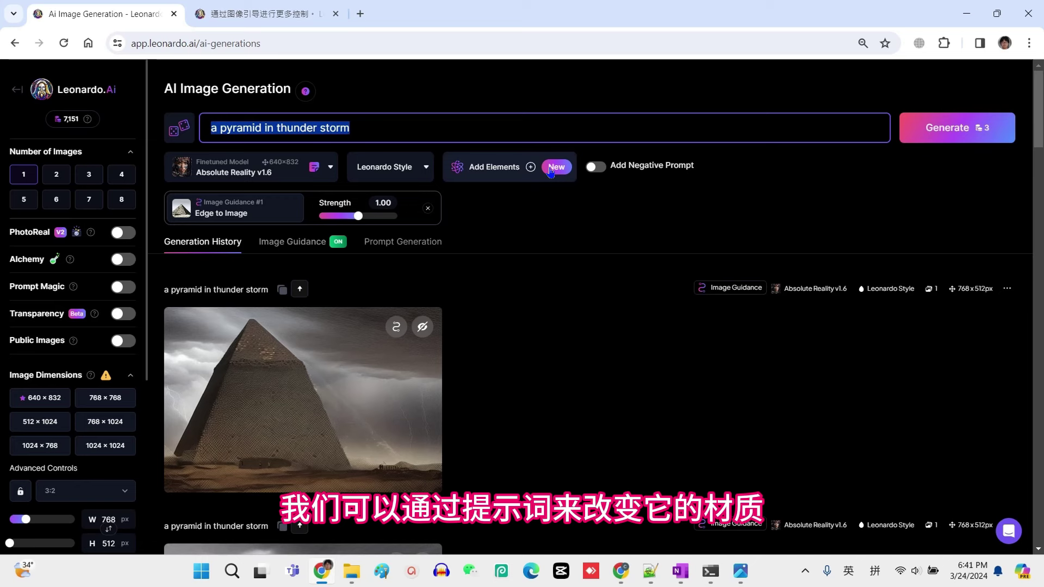
Replace the prompt with "a modern building make of glass and steels"
type("a modern building make of glass and ste")
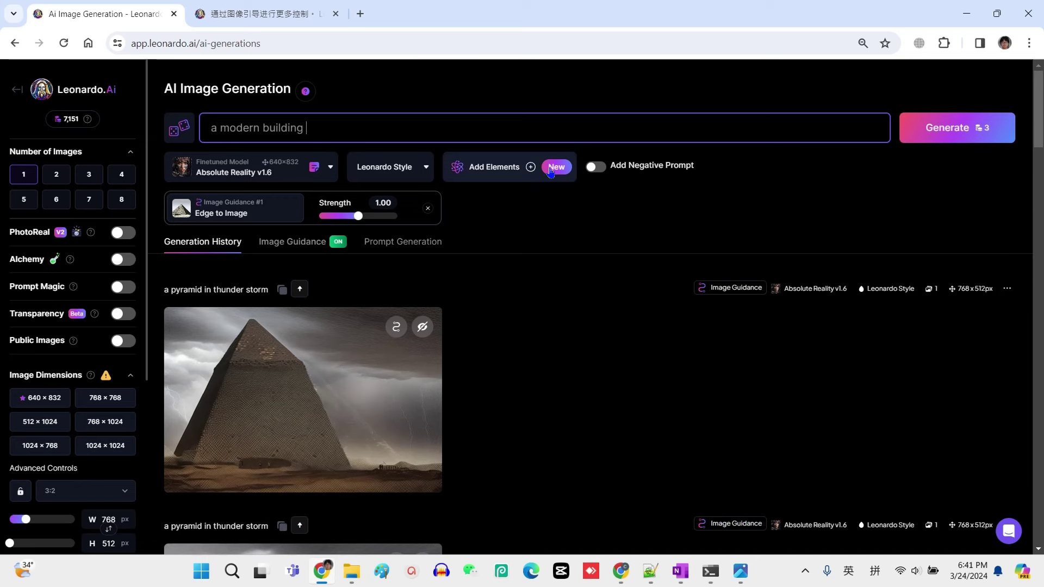
type("els")
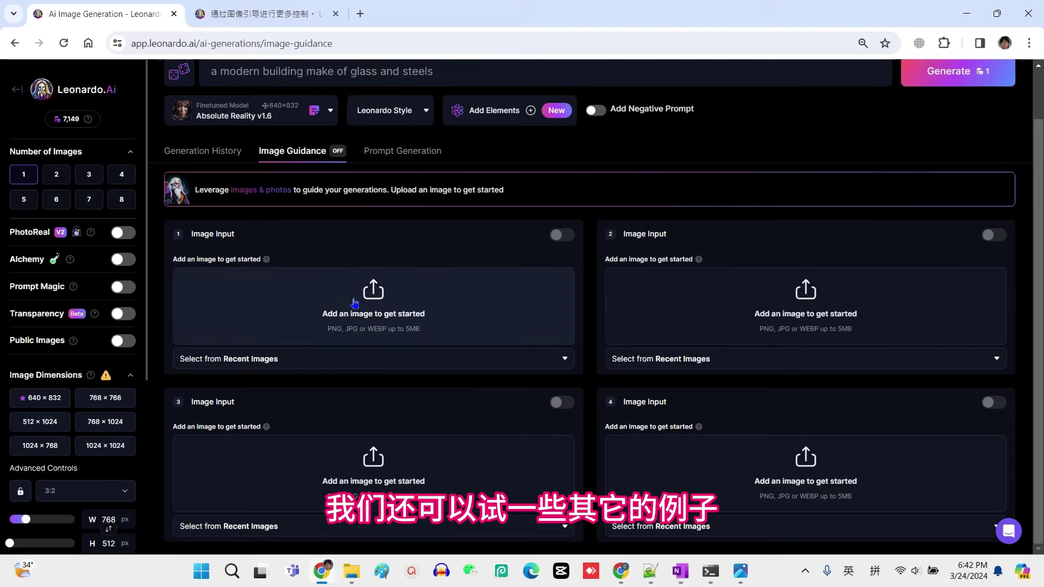
Add the flower vase picture as the first image input and set the prompt to "a glass vase with red flowers"
left_click(368, 300)
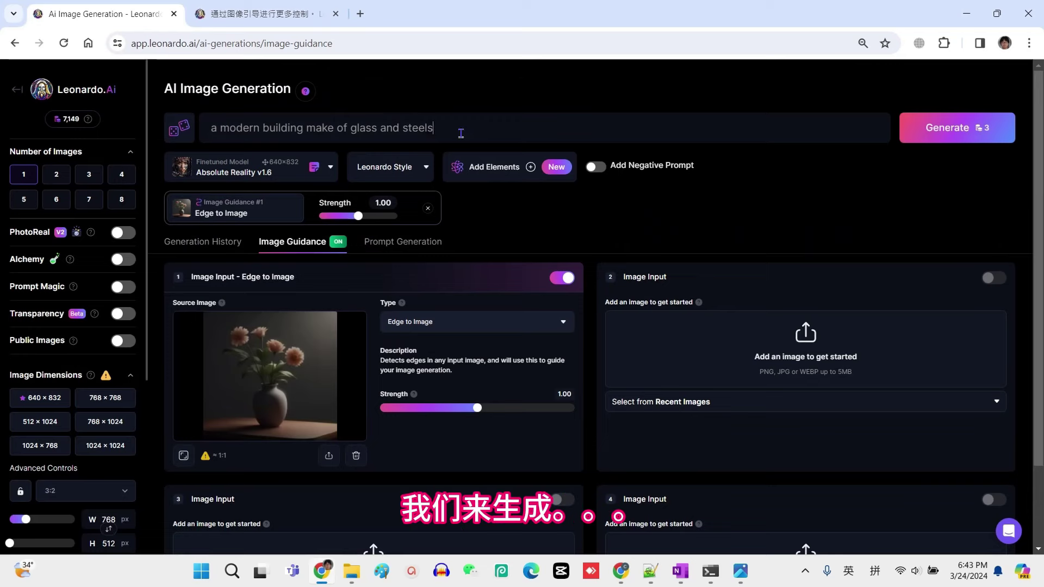
key("ctrl+a")
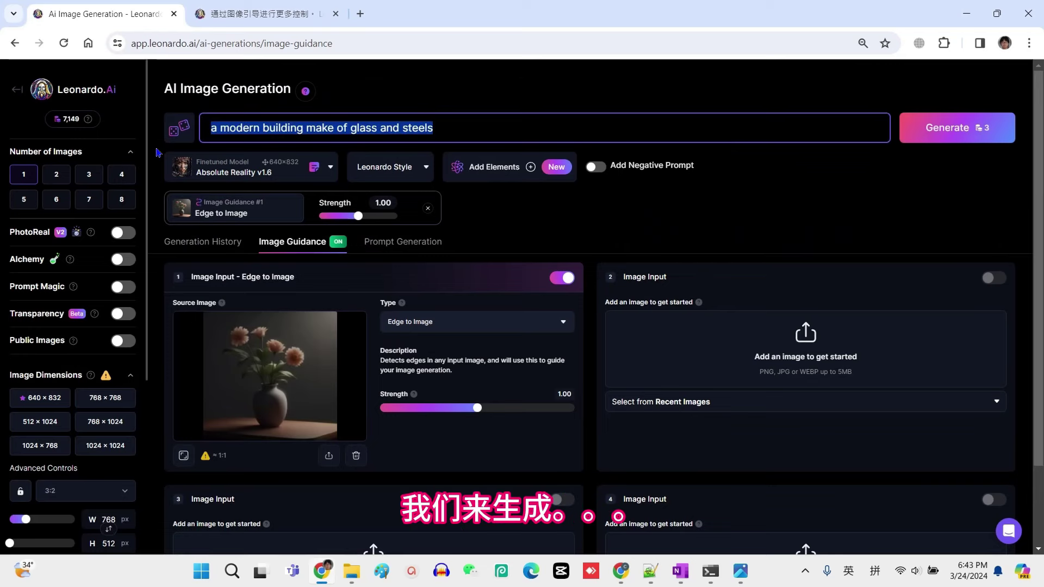
type("a glass vase with red flowers")
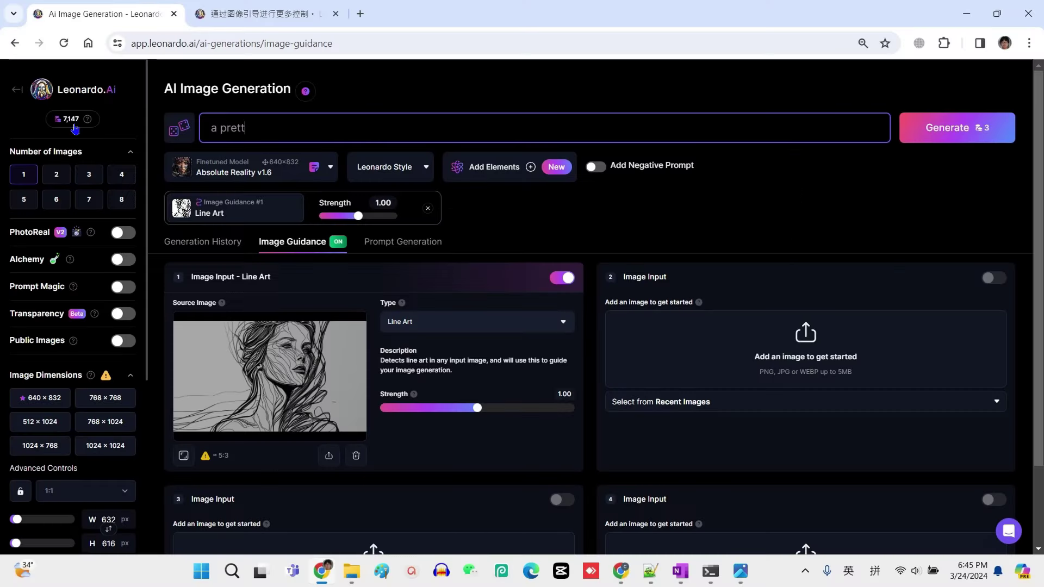
Generate a Line Art-guided image of the woman drawing from the prompt "a pretty girl, cinematic"
type("girl, cinematic")
left_click(949, 136)
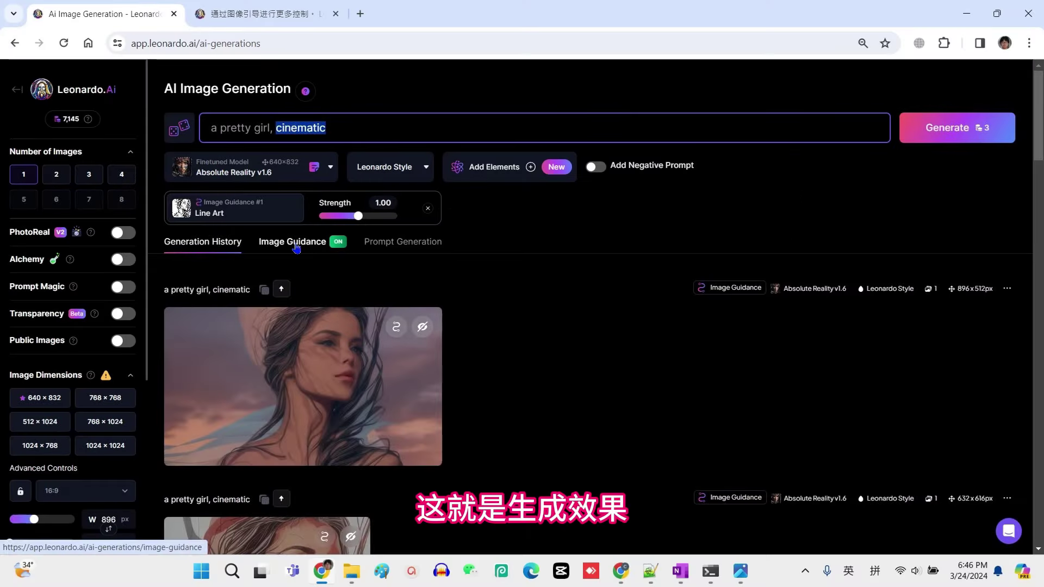
key("alt+Tab")
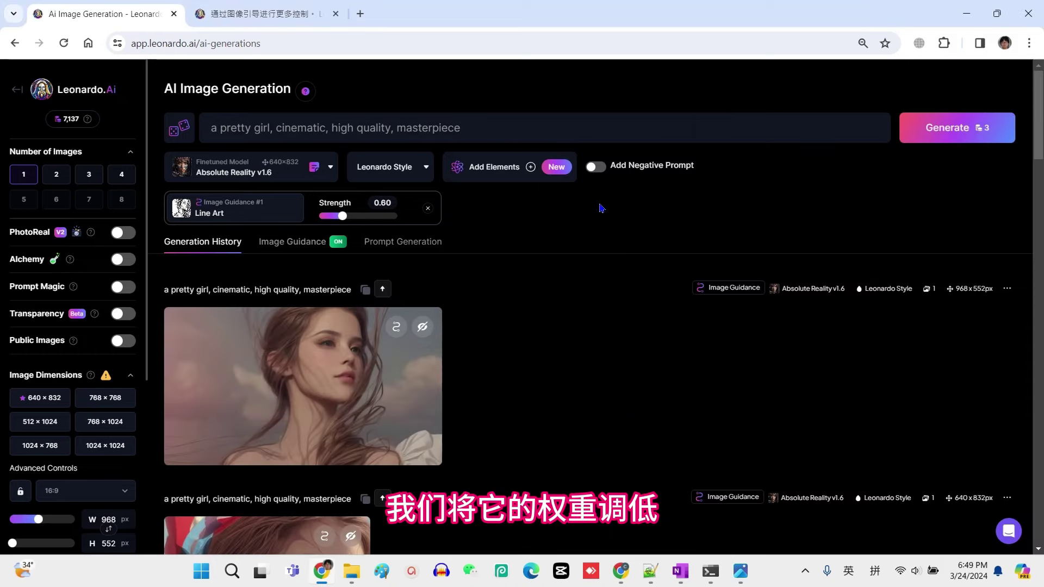
Examine the guidance types offered for the line drawing, comparing Edge to Image with Line Art
left_click_drag(473, 134, 279, 130)
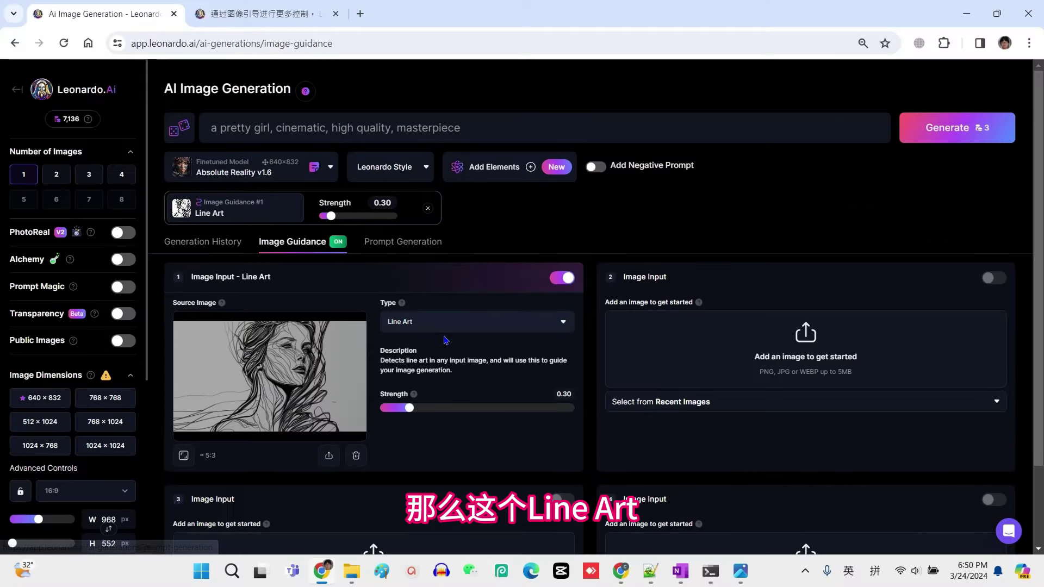
left_click(446, 325)
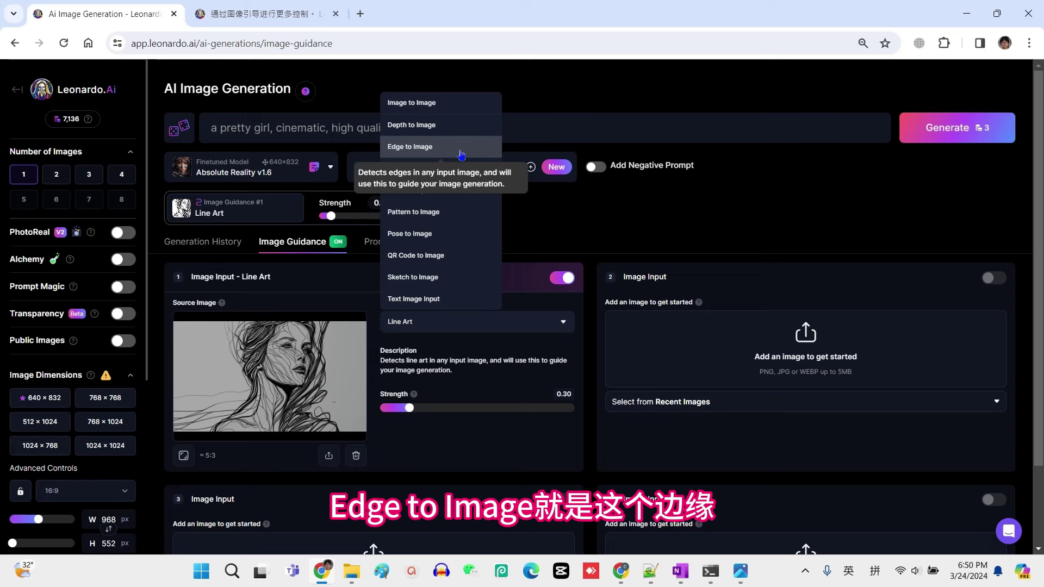
left_click(688, 221)
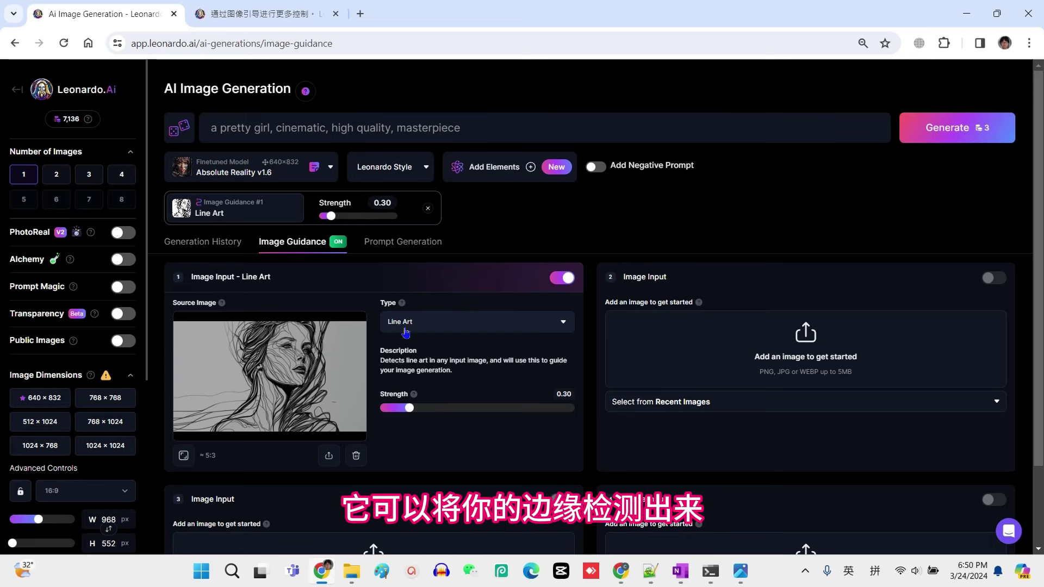
left_click(438, 333)
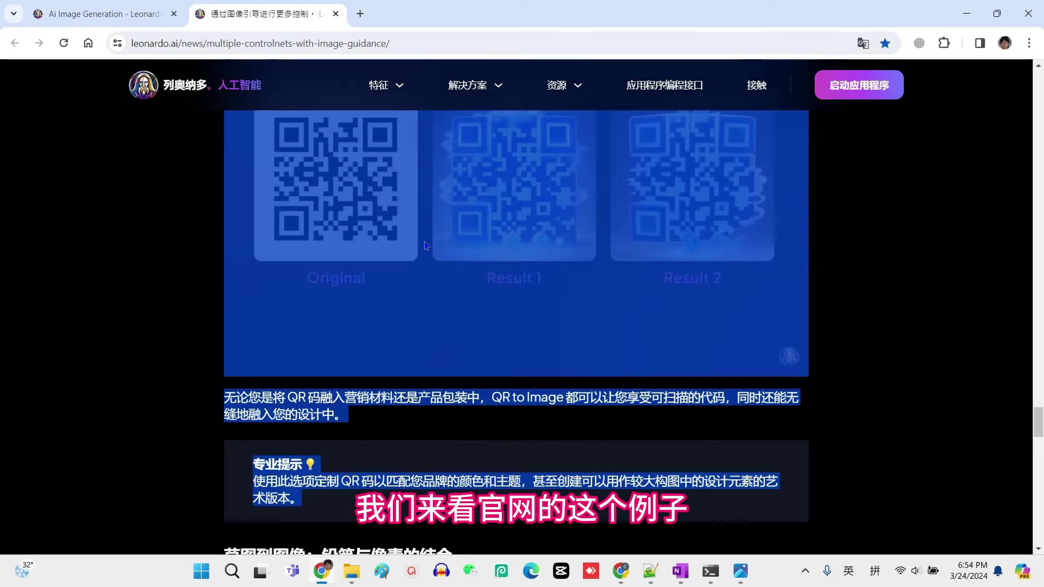
View the Sketch to Image section and its cat example in the image guidance article
scroll(366, 211, "down", 5)
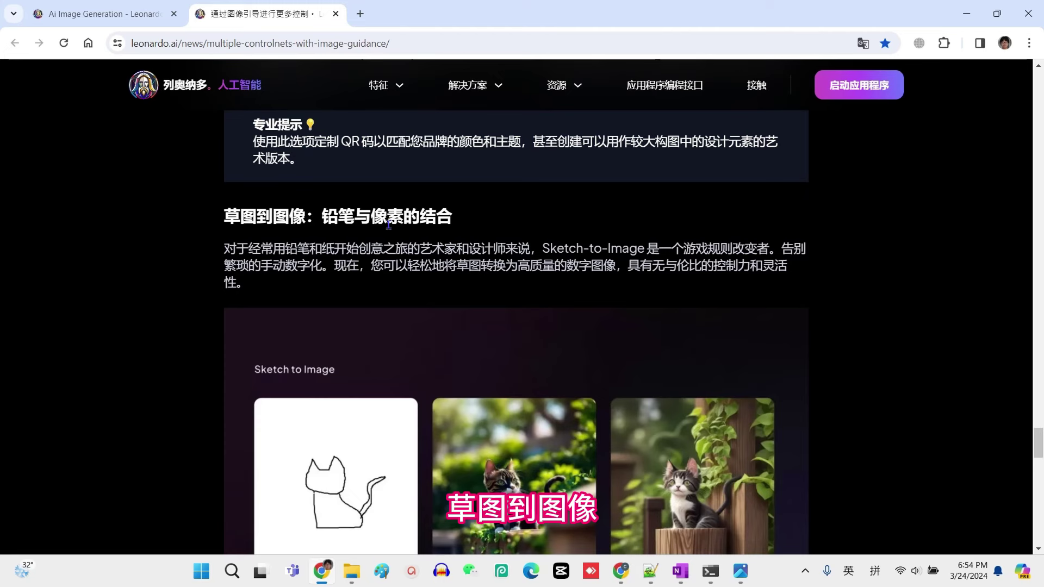
scroll(389, 225, "down", 1)
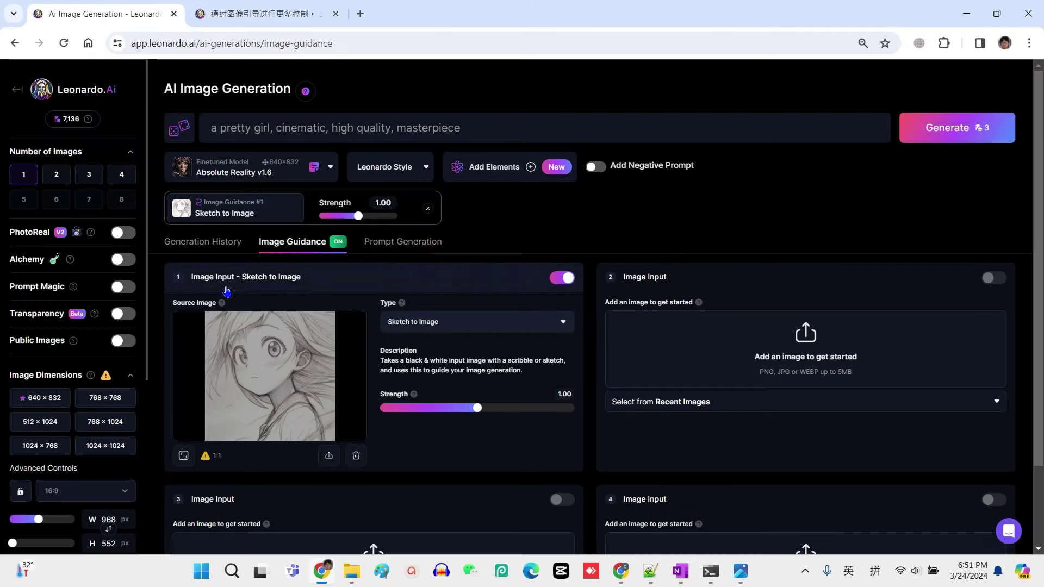
Generate a Sketch to Image result of the anime sketch from the prompt "a pretty little girl, Japanese cartoon style"
left_click_drag(251, 128, 767, 198)
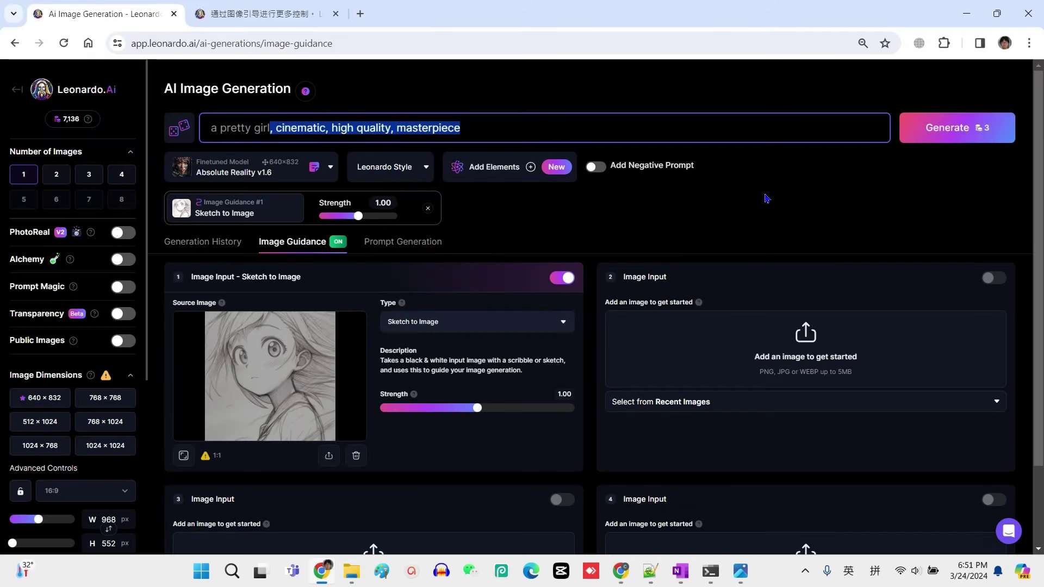
type("little girl, Japanese cartoon style")
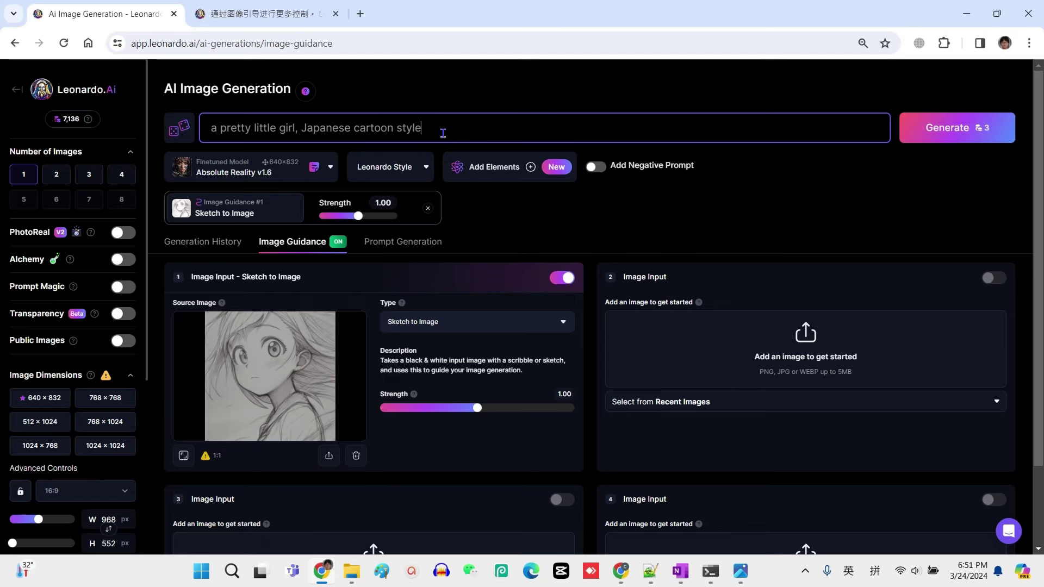
left_click(969, 128)
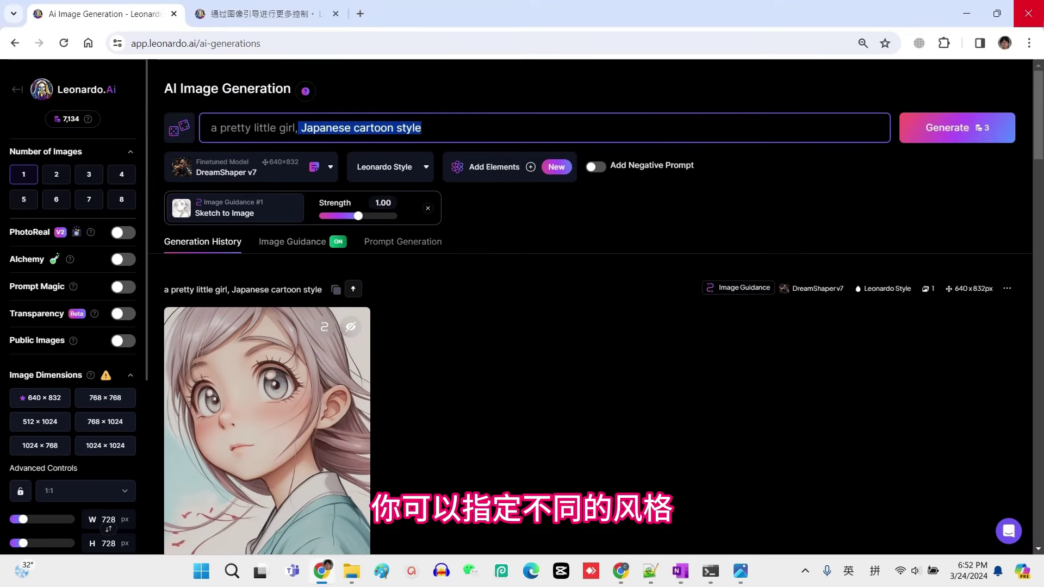
Generate another image from the same sketch, with the prompt's style changed to "Pixar style"
key("BackSpace")
type("Pix")
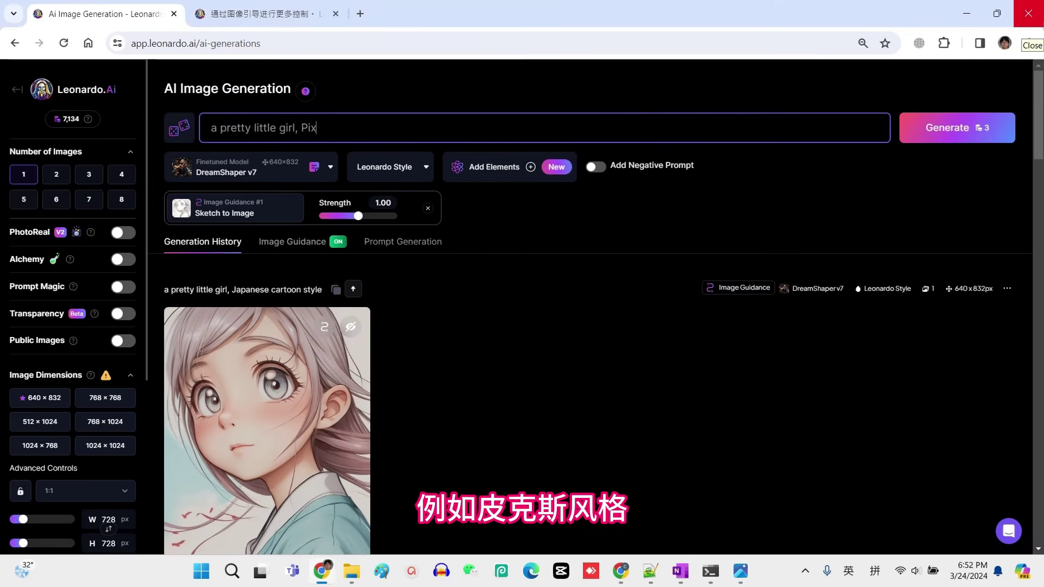
type("ar style")
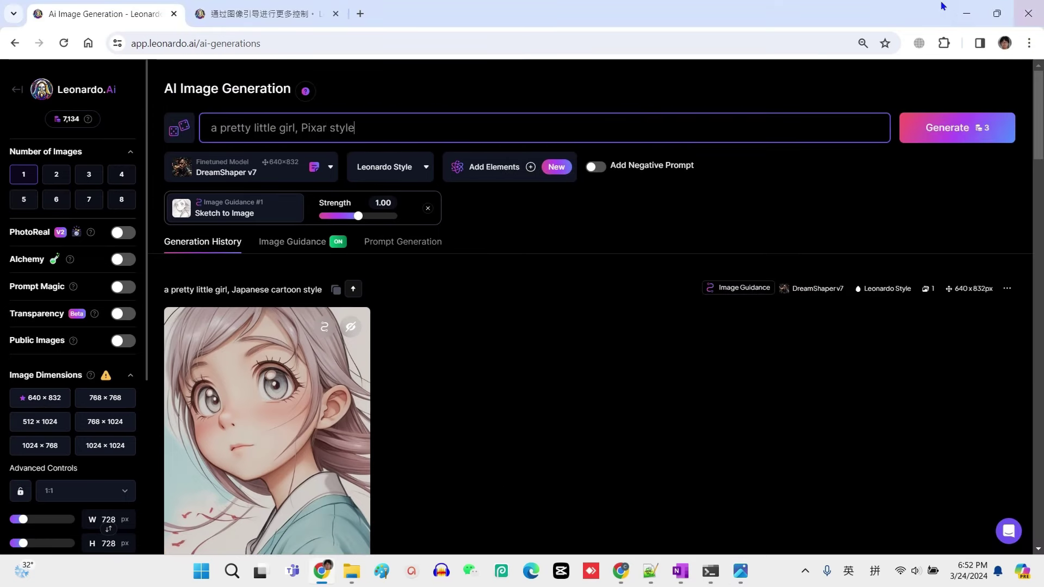
left_click(951, 135)
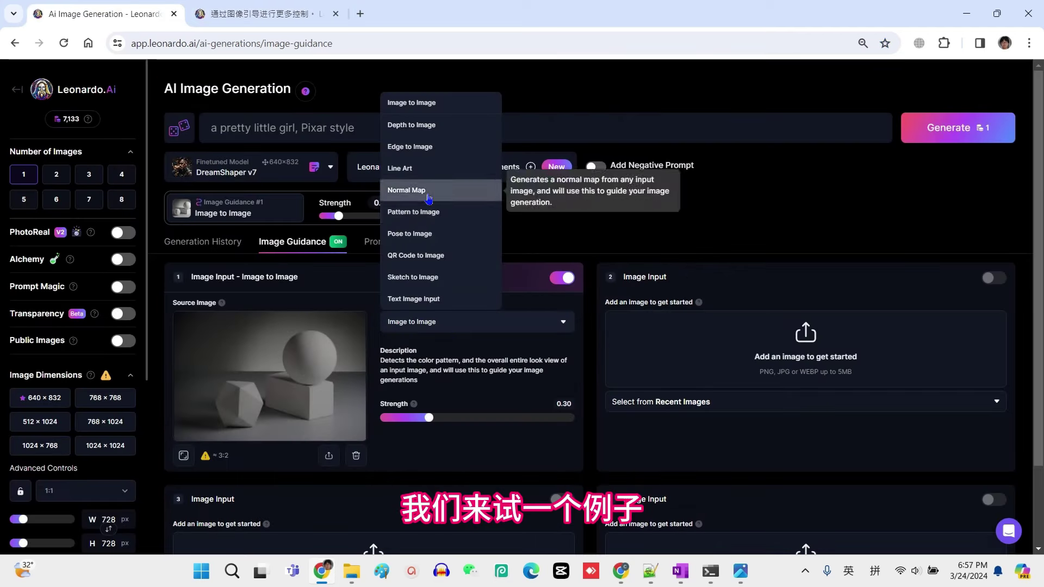
Set the geometric solids picture's guidance type to Normal Map and generate an image from the prompt "3d glass objects"
left_click(435, 191)
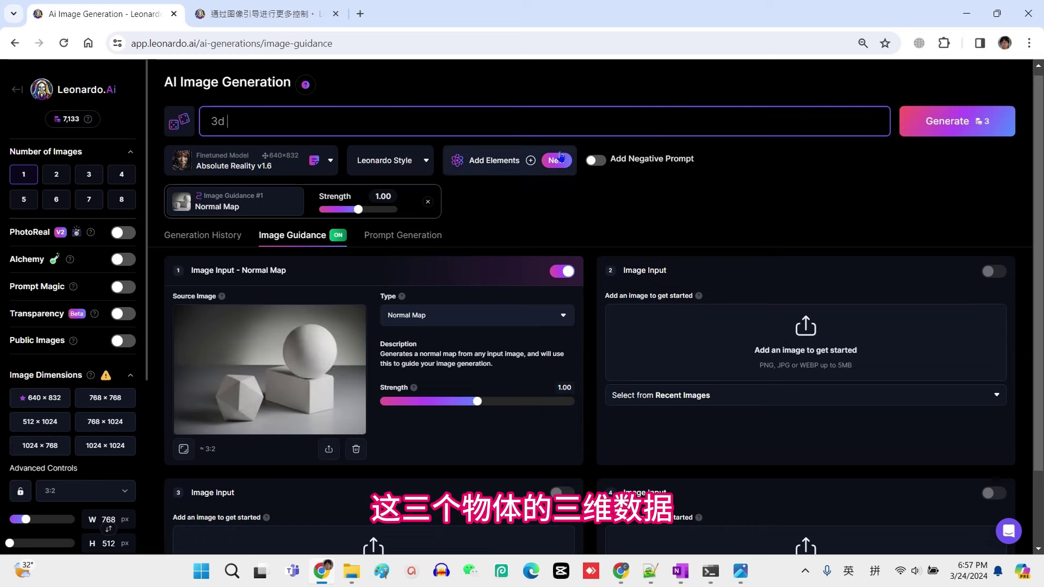
type("flass objects")
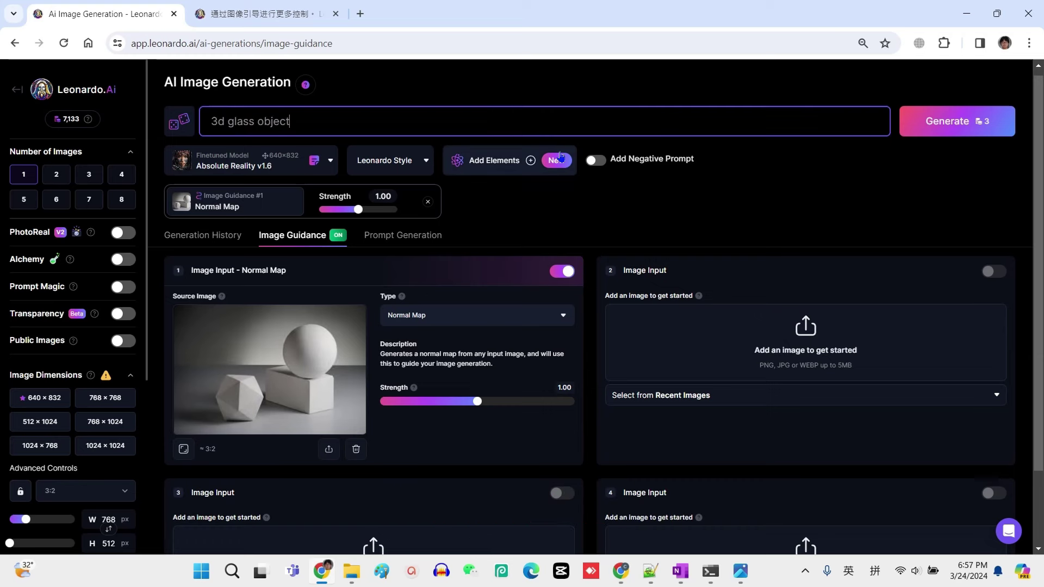
key("Return")
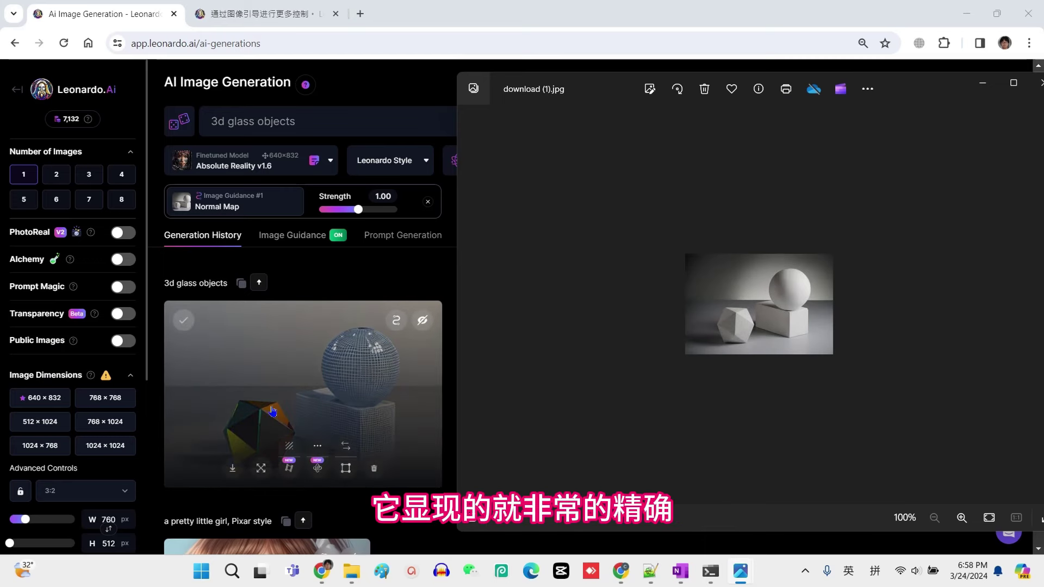
Generate another Normal Map-guided image of the solids from the prompt "objects made of stones"
left_click(214, 123)
key("ctrl+a")
key("BackSpace")
type("objects made of stones")
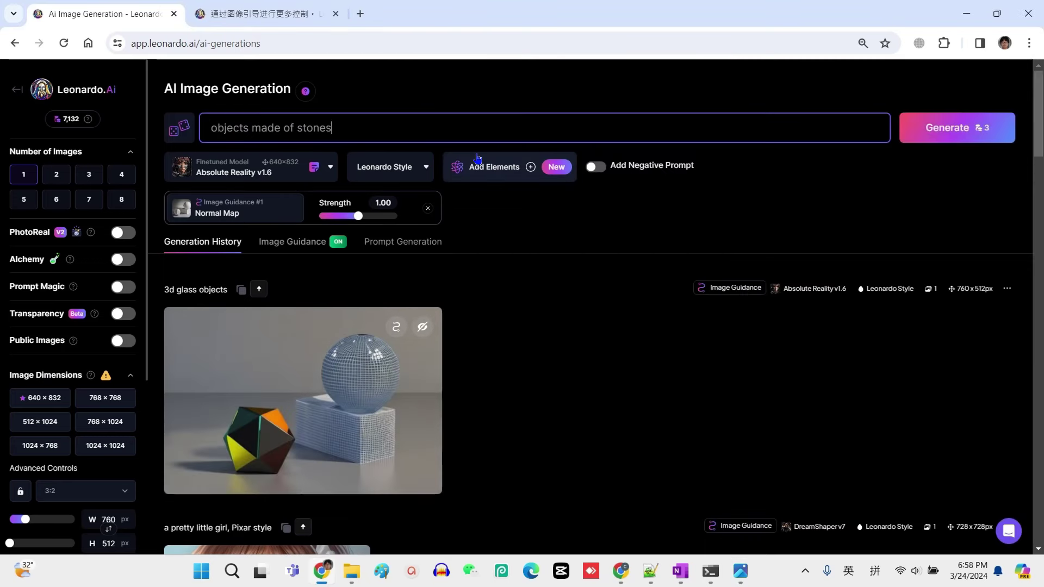
left_click(951, 131)
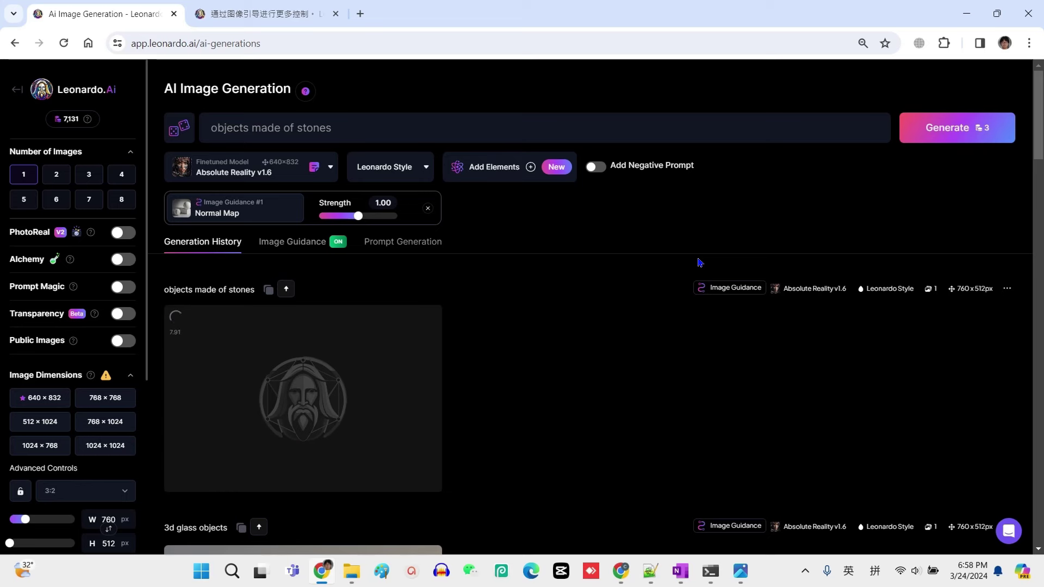
Generate a Normal Map-guided image of the pyramid from the prompt "a modern building make by glass"
key("alt+Tab")
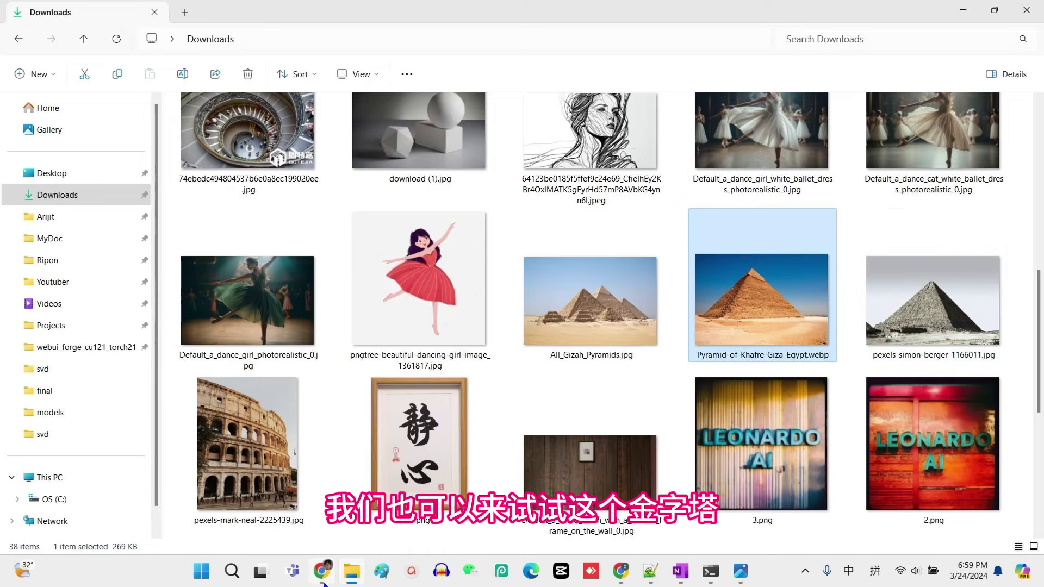
type("a modern building make by glass")
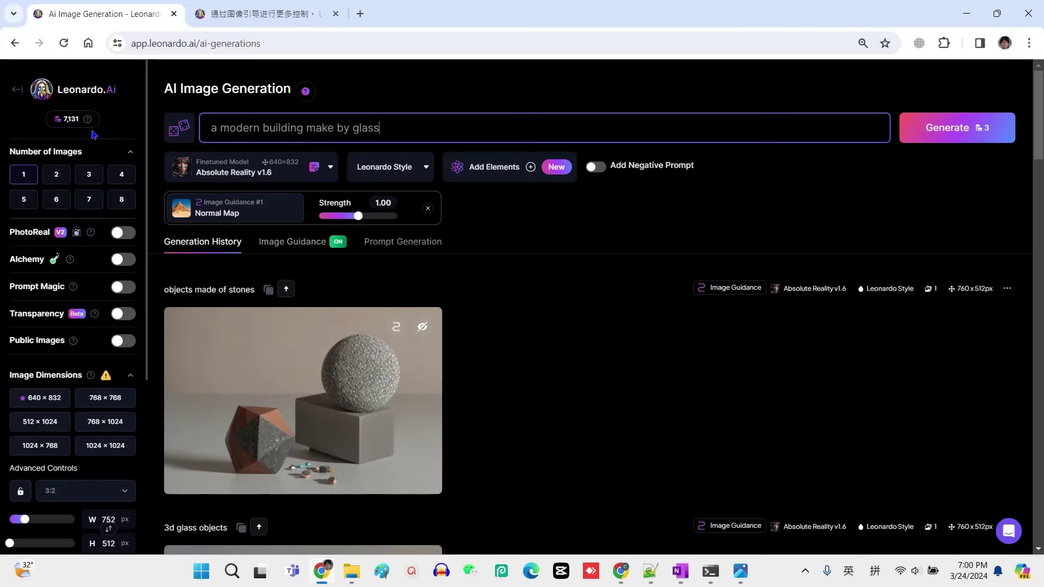
left_click(960, 135)
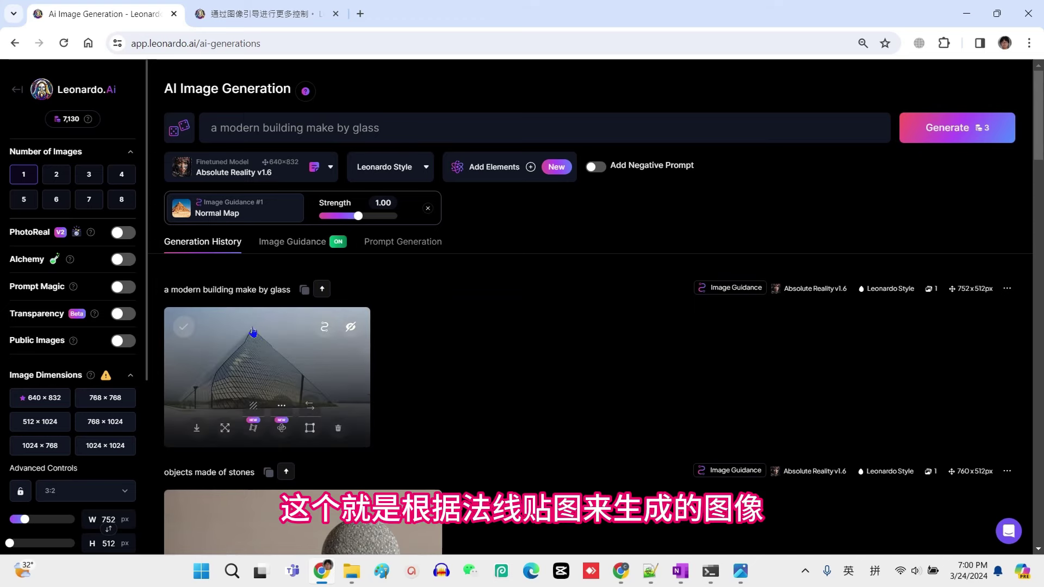
Generate another image guided by the pyramid's normal map from the prompt "a colorful cream cake"
triple_click(832, 134)
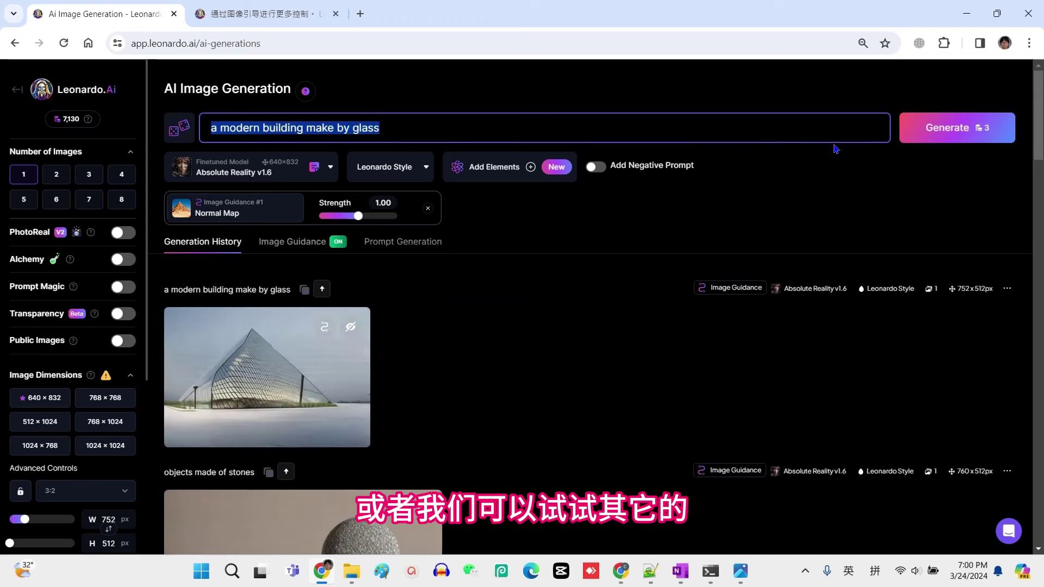
type("a colorful cream cake")
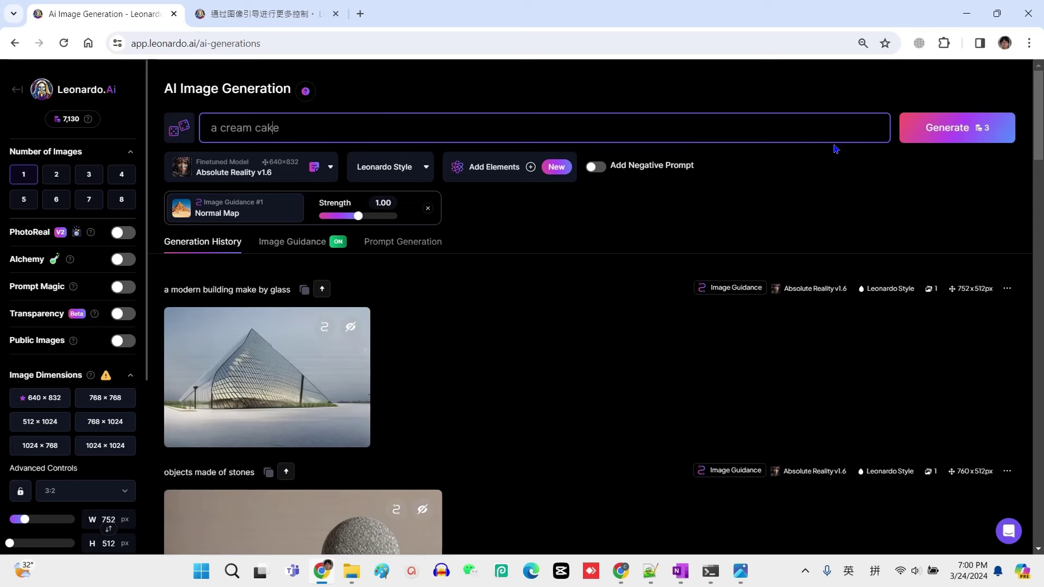
left_click(933, 128)
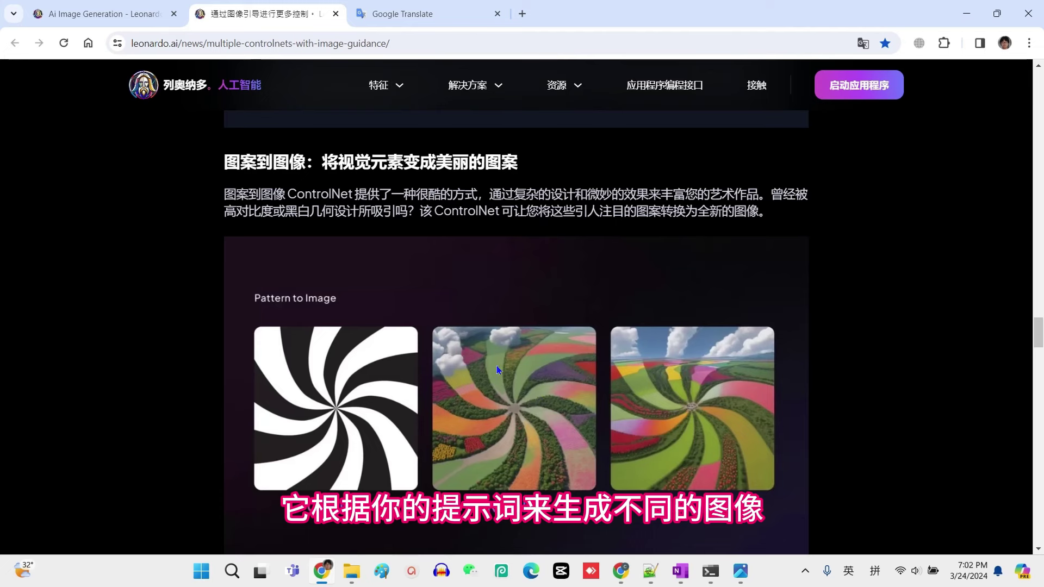
Read the article's Pattern to Image tip and generate a Pattern to Image result of the spiral staircase from "a bird view wooden stairs"
scroll(816, 390, "down", 5)
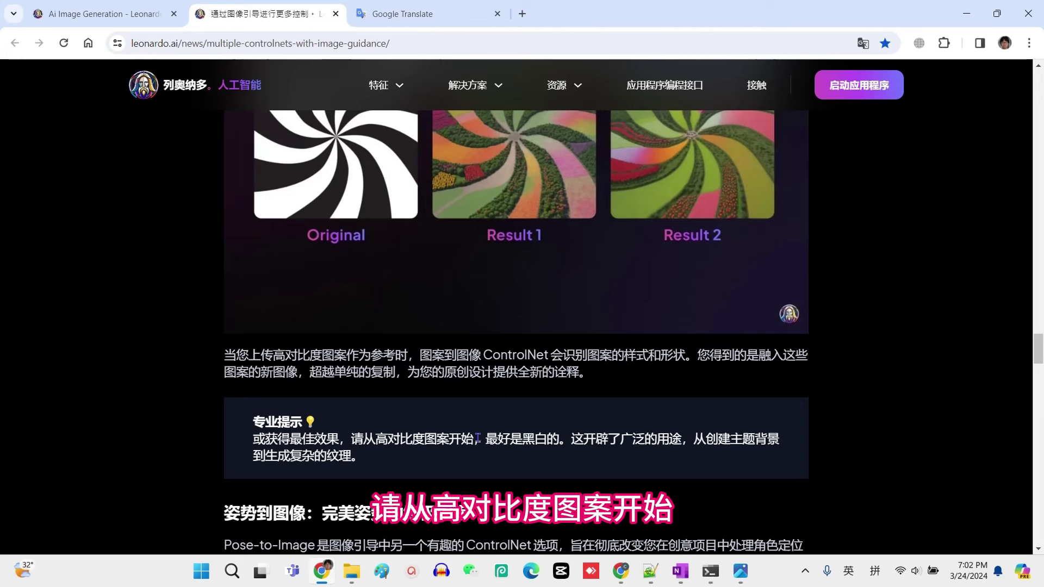
left_click_drag(485, 438, 563, 438)
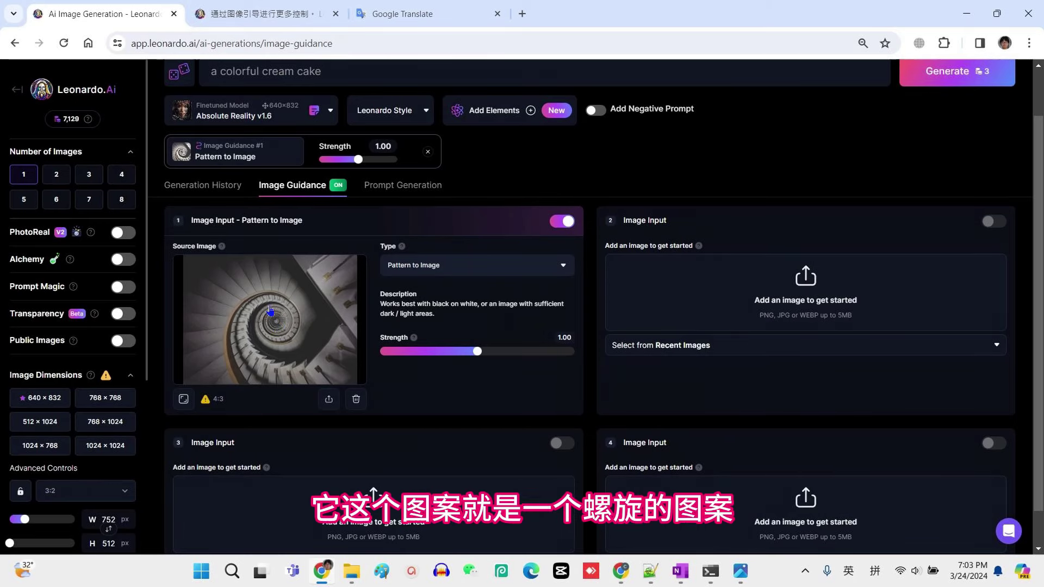
scroll(381, 218, "up", 2)
triple_click(405, 133)
type("a bird view wooden stair")
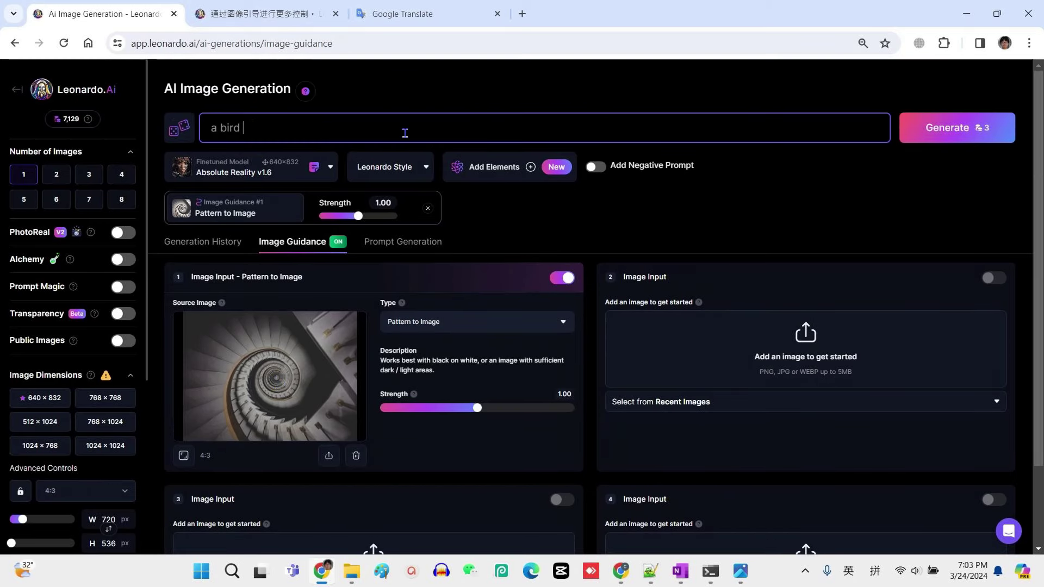
type("s")
key("Return")
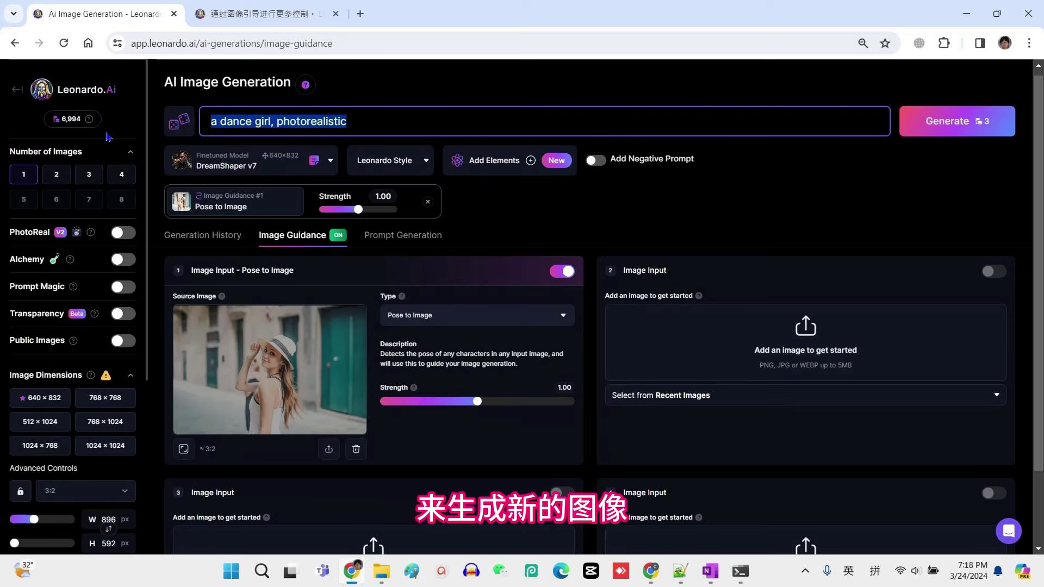
Generate a Pose to Image result of the woman in the hat from the prompt "a pretty girl, sunset beach"
type("a pretty girl, sunset beach")
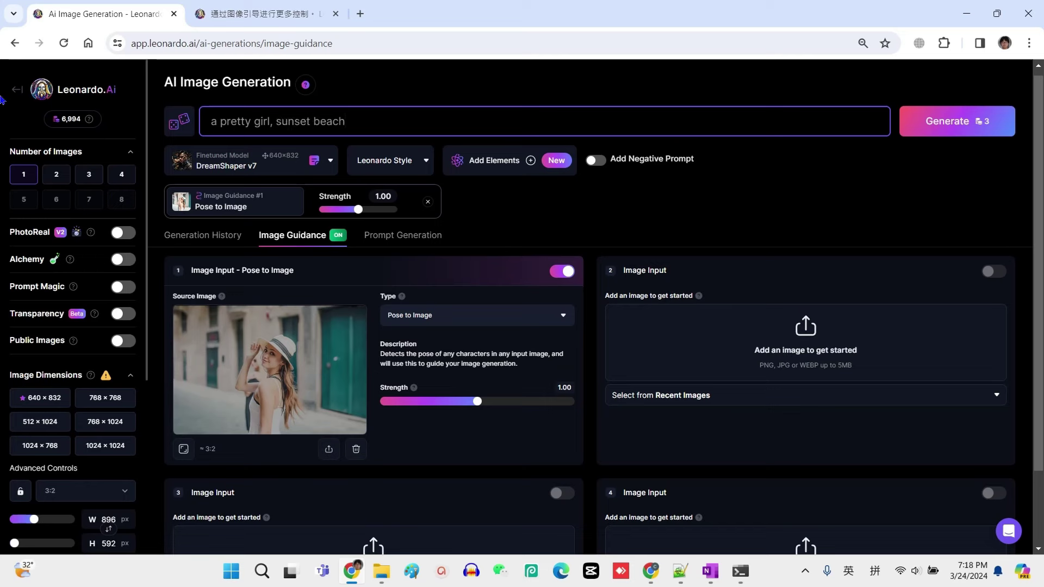
key("ctrl+Return")
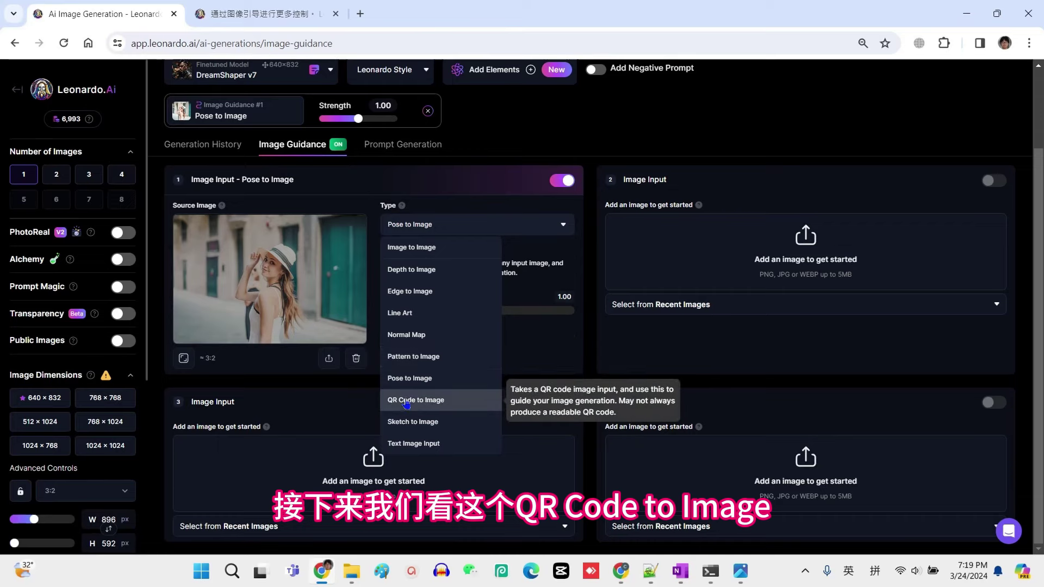
Switch the guidance type to QR Code to Image and set the prompt to "a snow mountain"
left_click(424, 401)
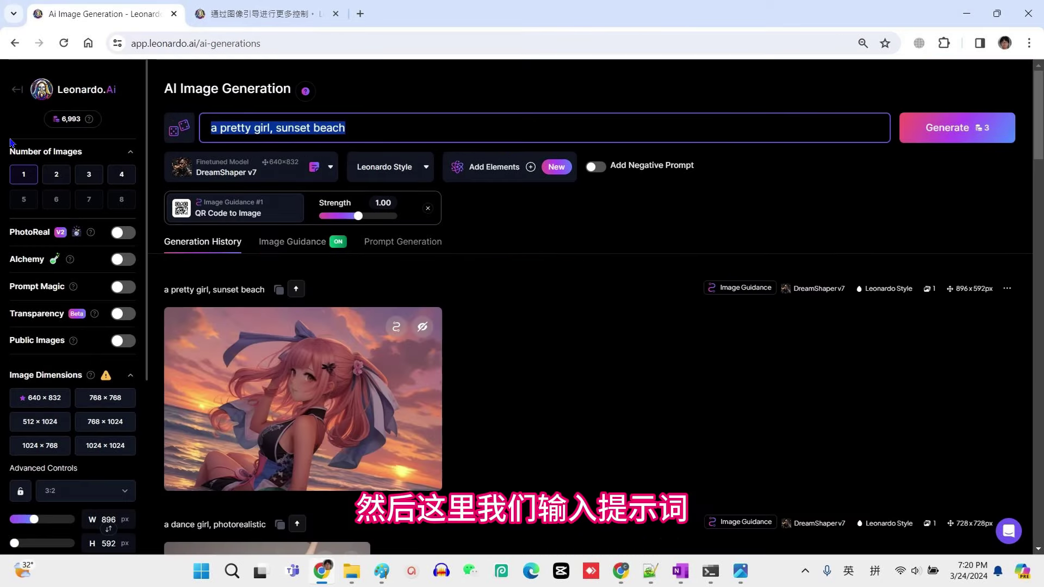
type("a snow mountain")
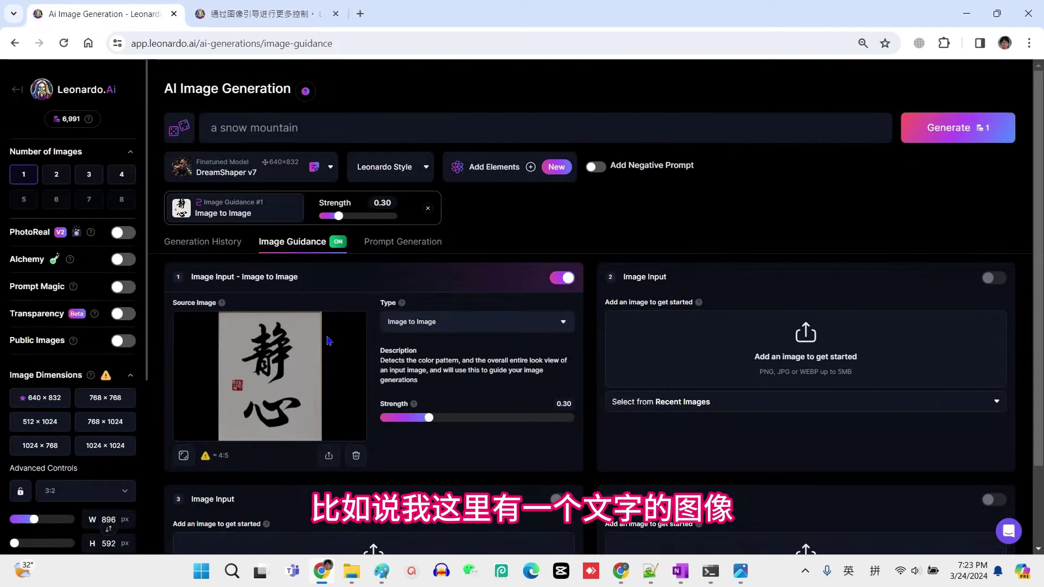
Generate images of the calligraphy with Text Image Input guidance from the prompts "relief on an ancient stone" and "relief on wood"
left_click(422, 322)
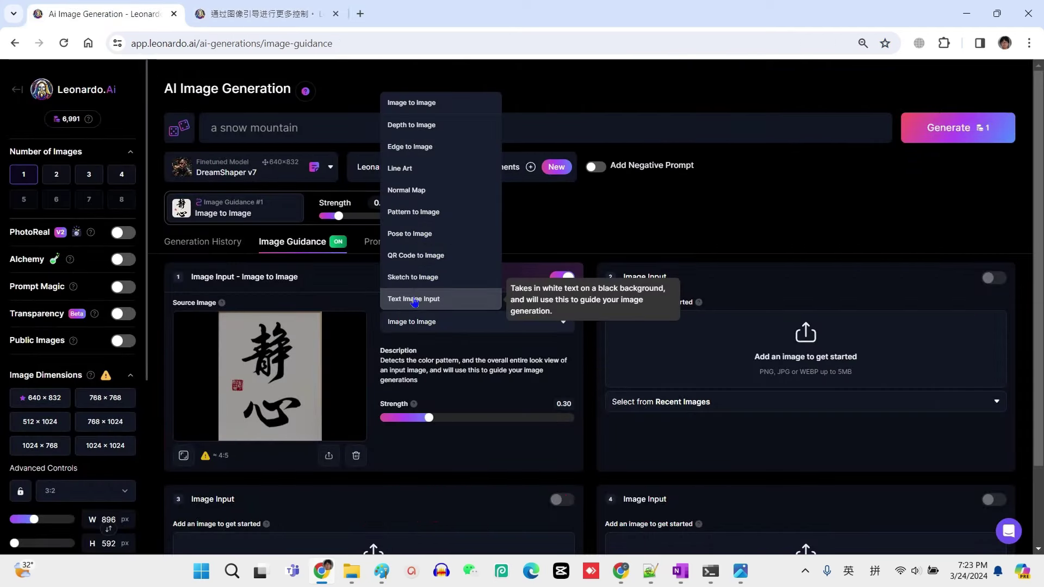
left_click(403, 298)
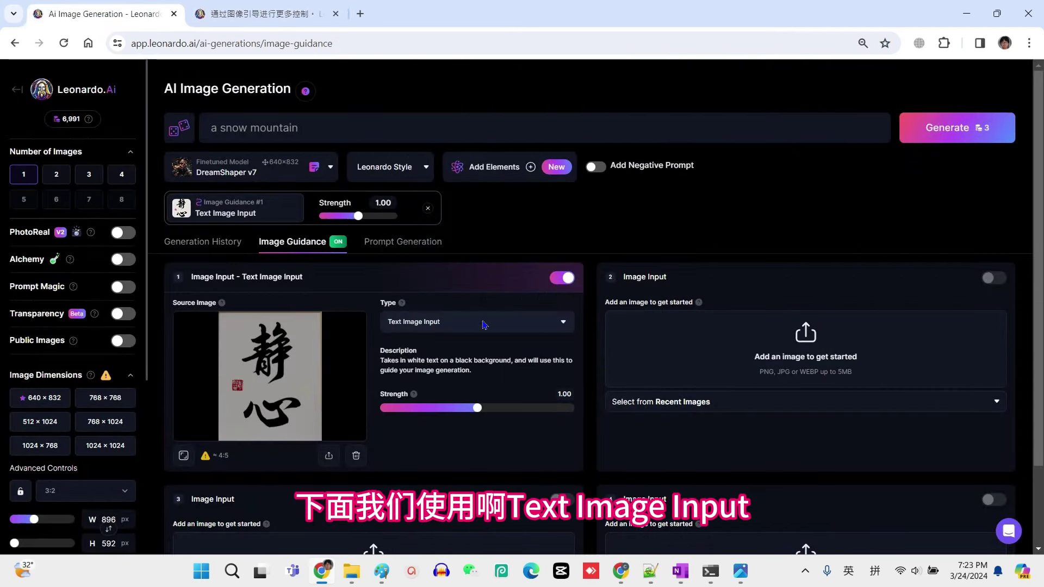
triple_click(214, 128)
type("reli")
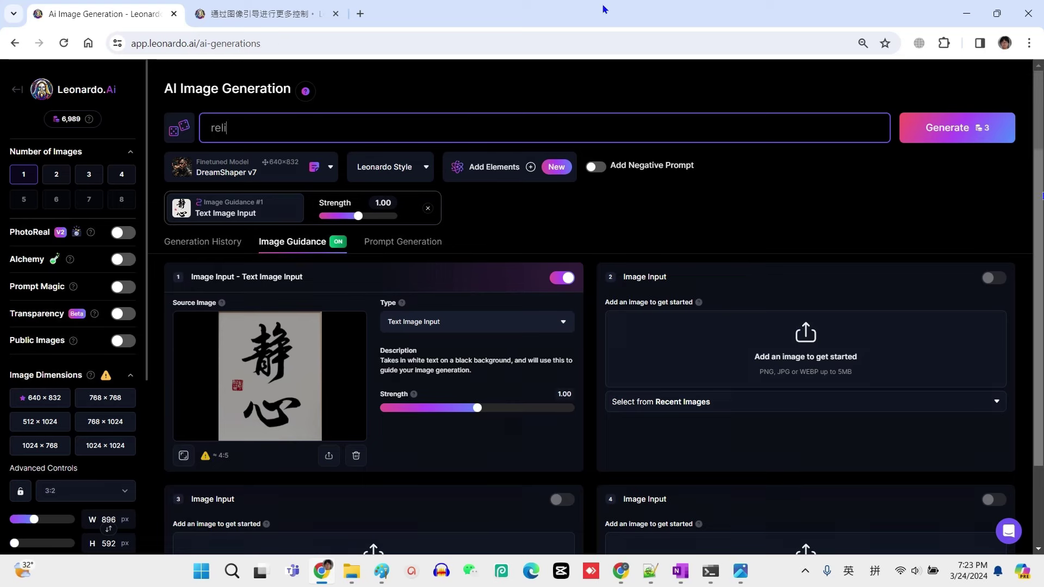
type("ef on an ancient stone")
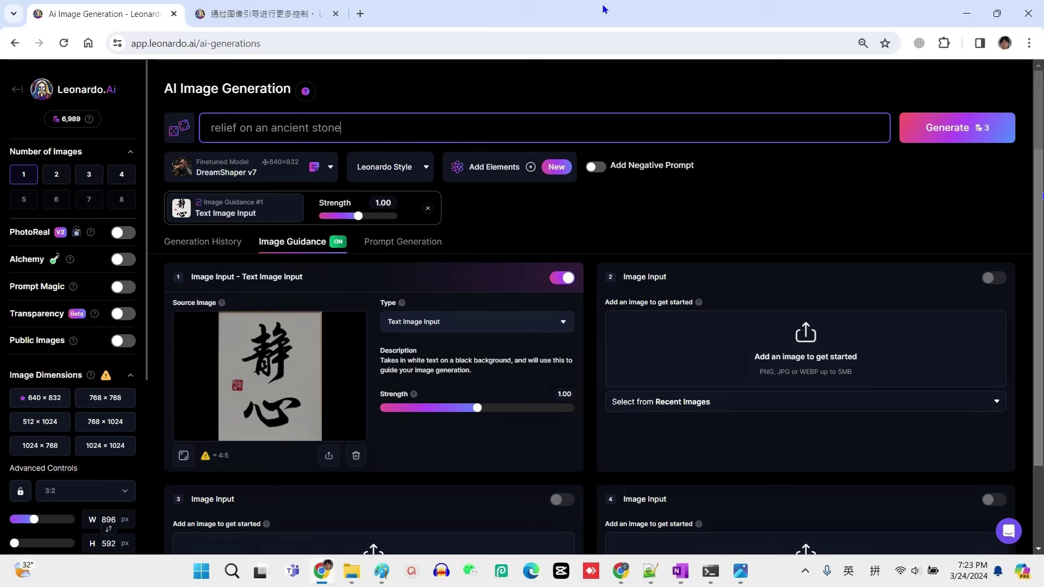
left_click(952, 127)
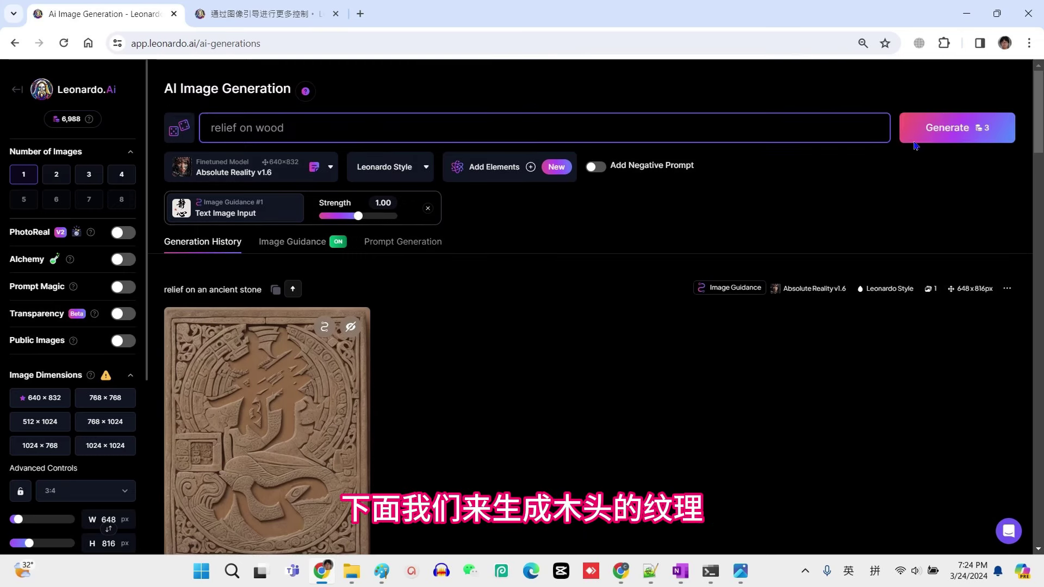
left_click(919, 129)
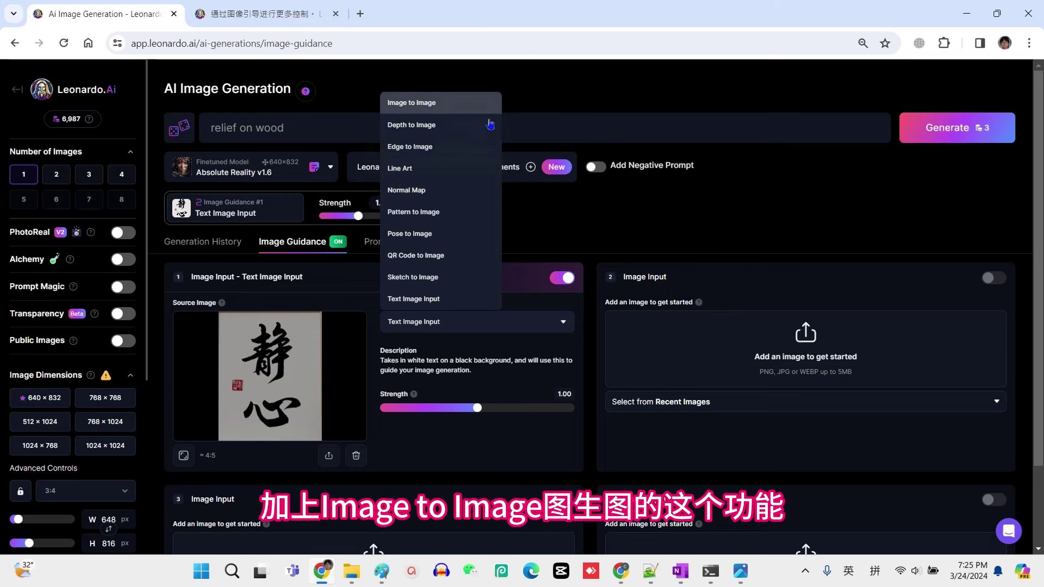
Review the guidance types offered for the calligraphy image and turn on Prompt Magic
left_click(593, 227)
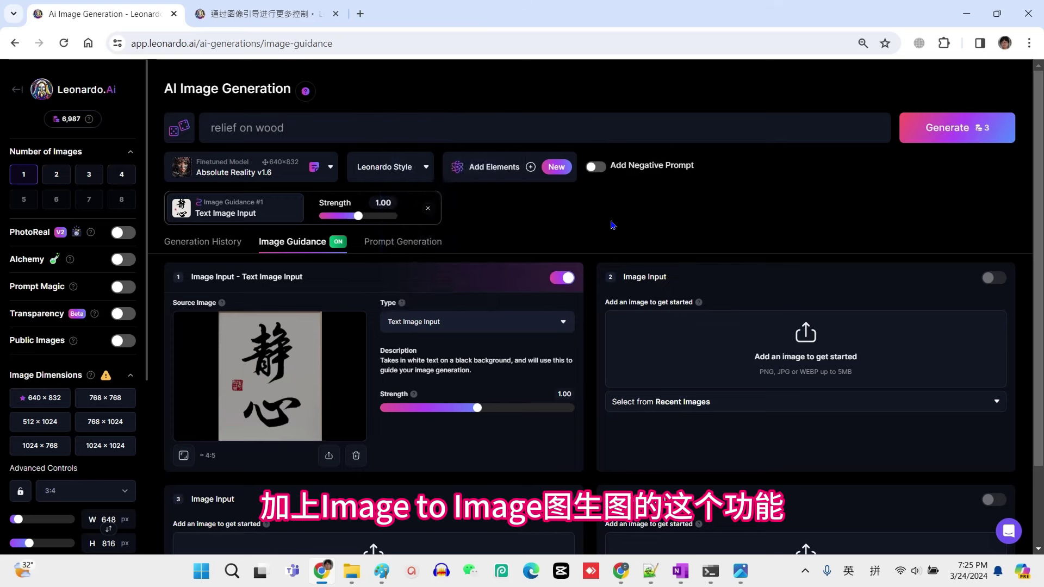
left_click(533, 322)
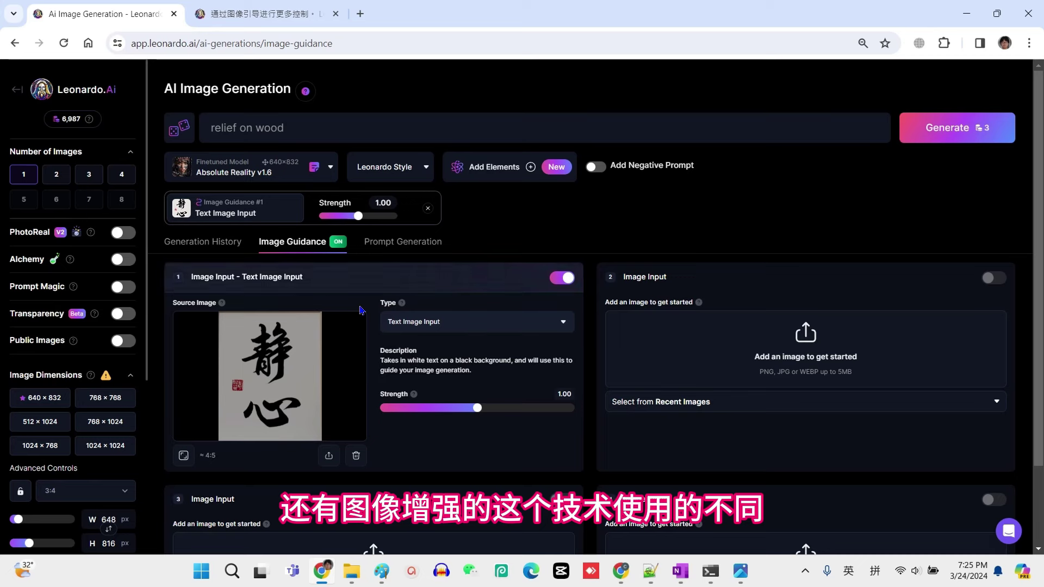
left_click(445, 325)
left_click(546, 211)
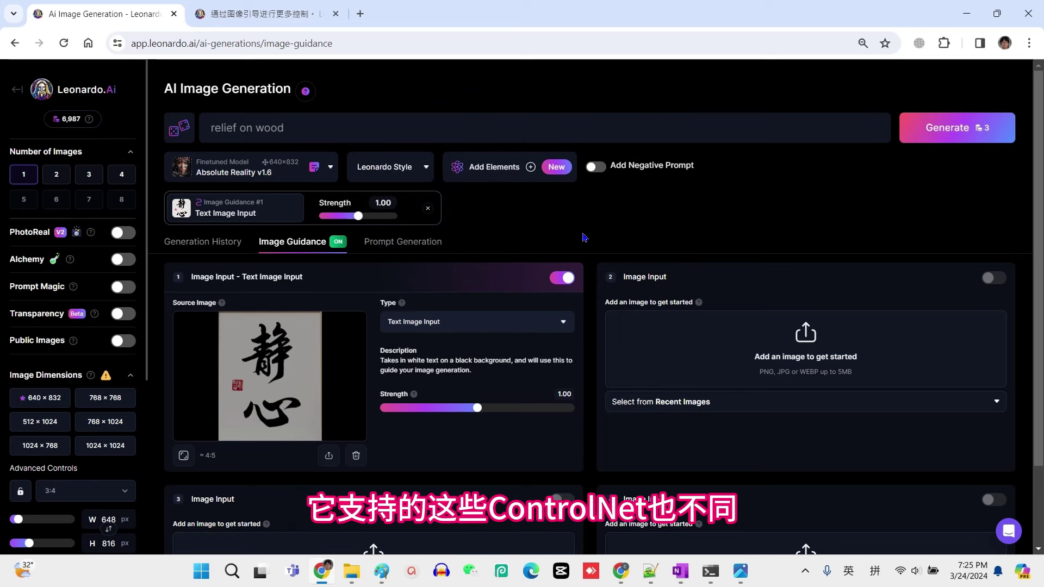
left_click(24, 291)
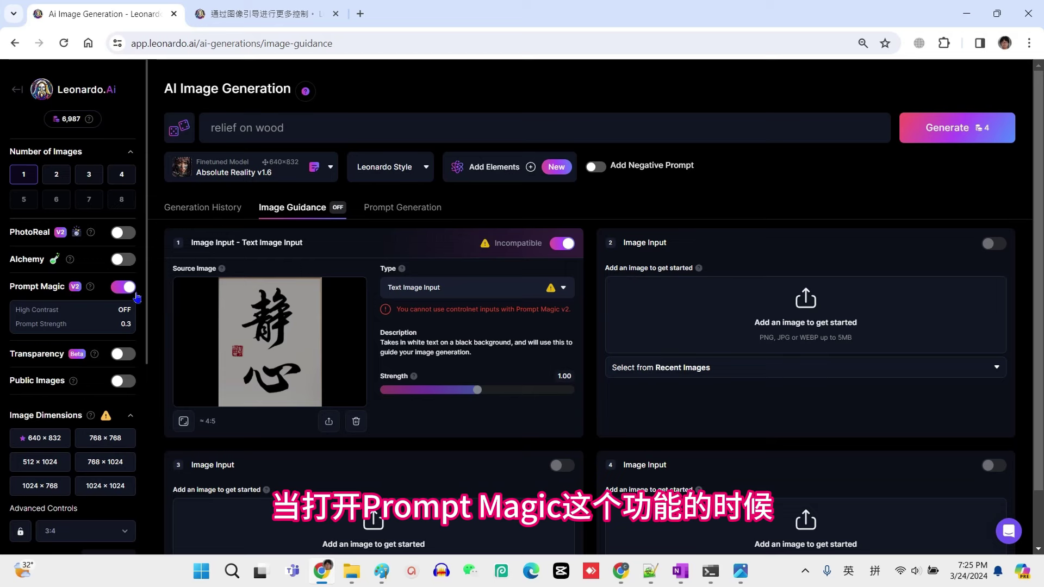